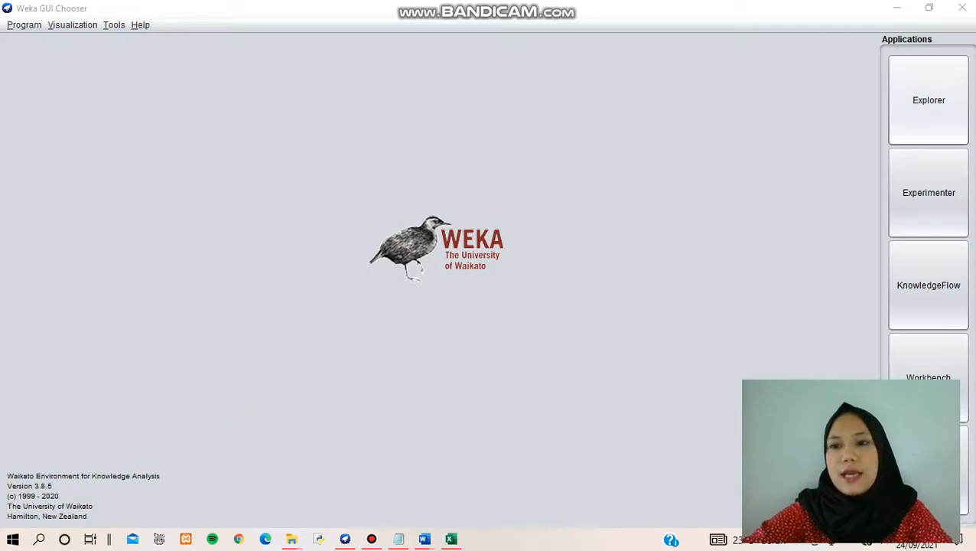
Step: Launch the Explorer in a maximised window and browse for a data file in the folder D:\KMMI\Tugas
left_click(929, 99)
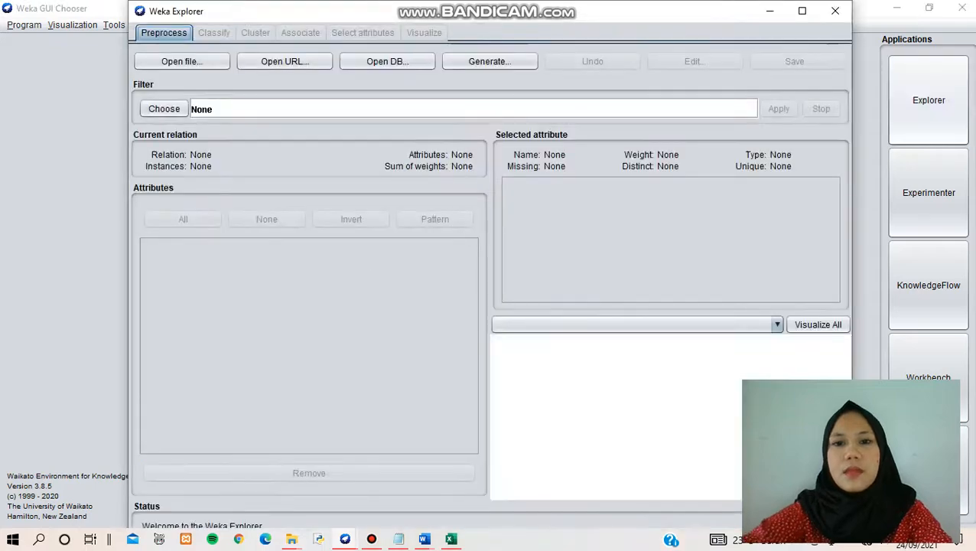
left_click(801, 10)
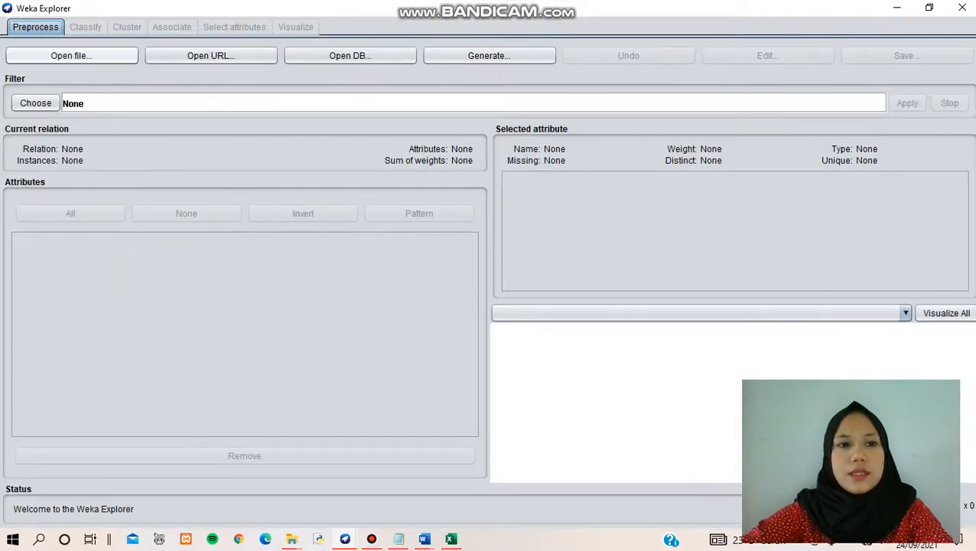
left_click(68, 53)
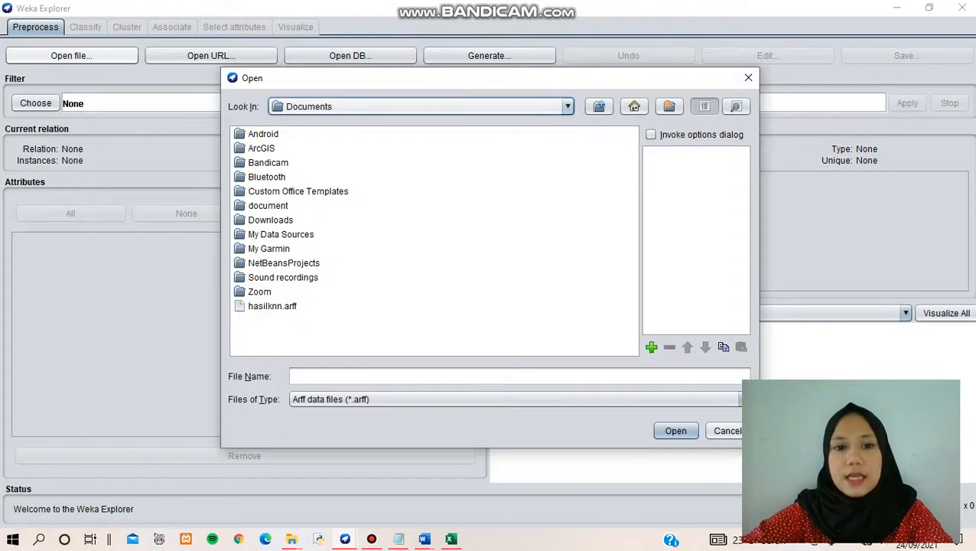
left_click(420, 106)
left_click(415, 180)
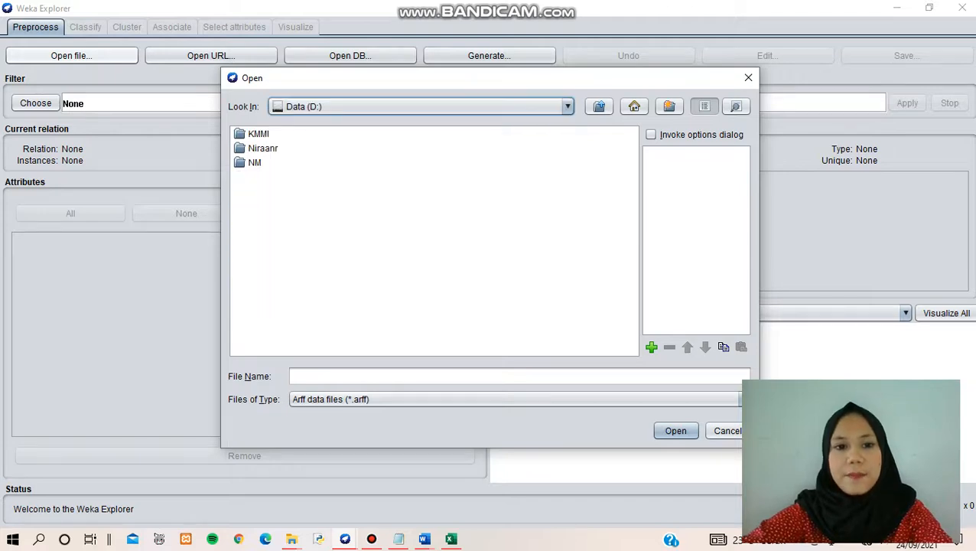
double_click(257, 133)
left_click(260, 148)
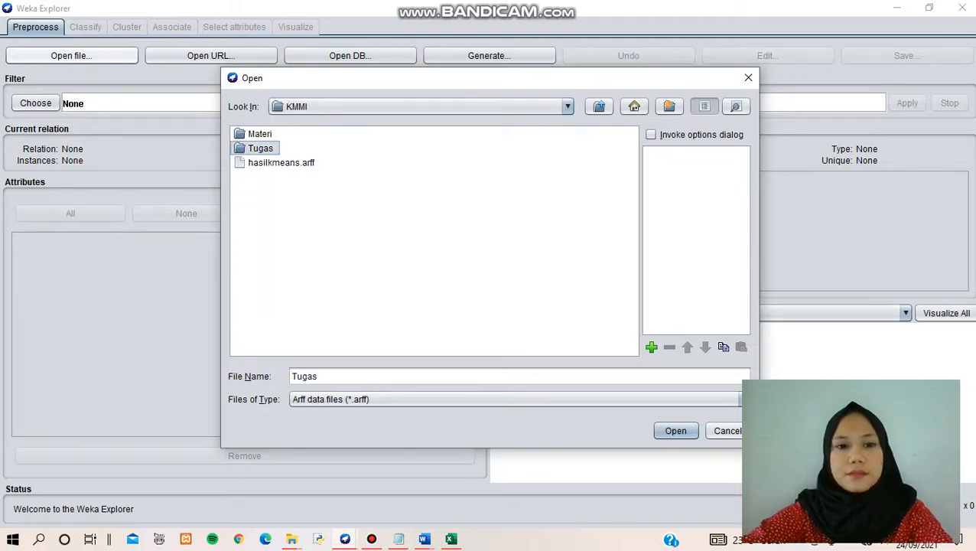
left_click(260, 148)
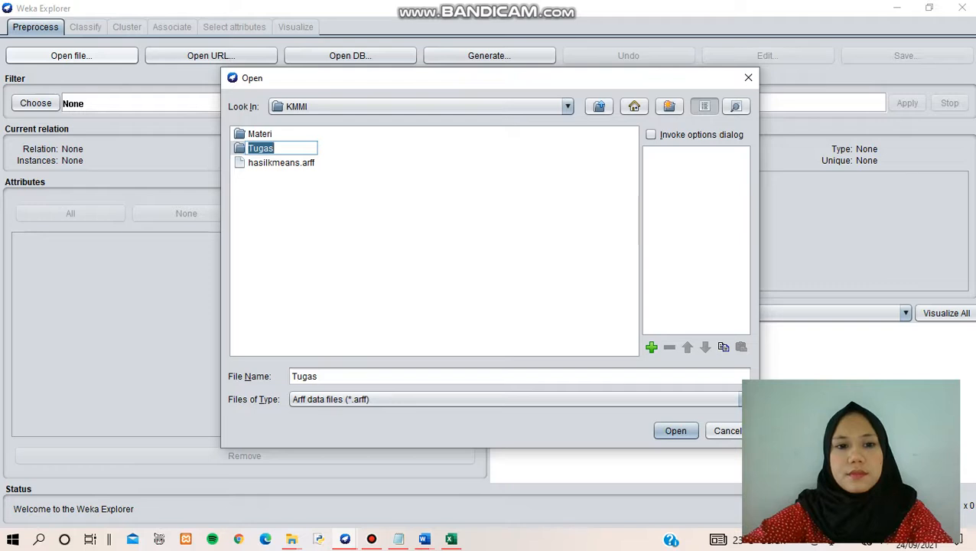
left_click(248, 147)
left_click(260, 162)
double_click(260, 148)
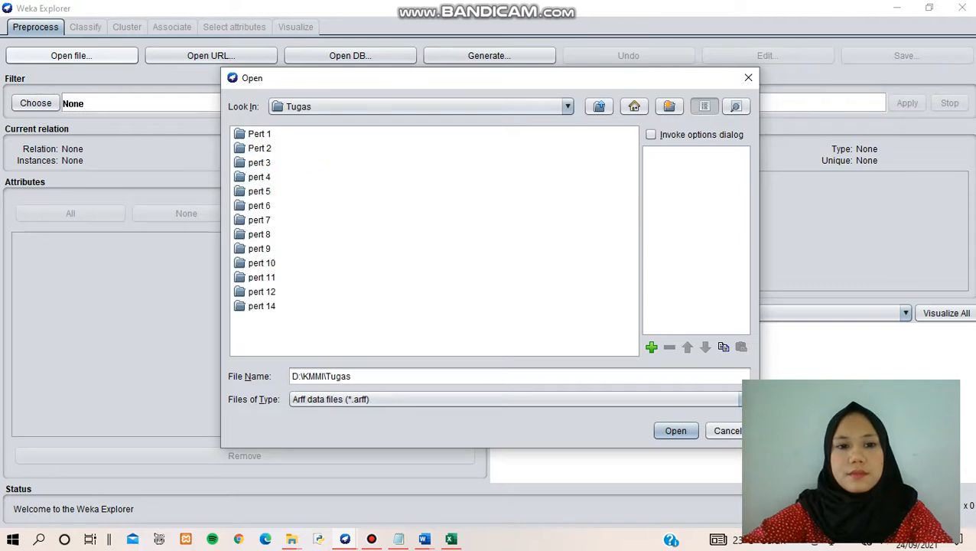
Step: Filter the file list to CSV data files and load DATA PENDUDUK-ANGKA-1.csv
left_click(513, 398)
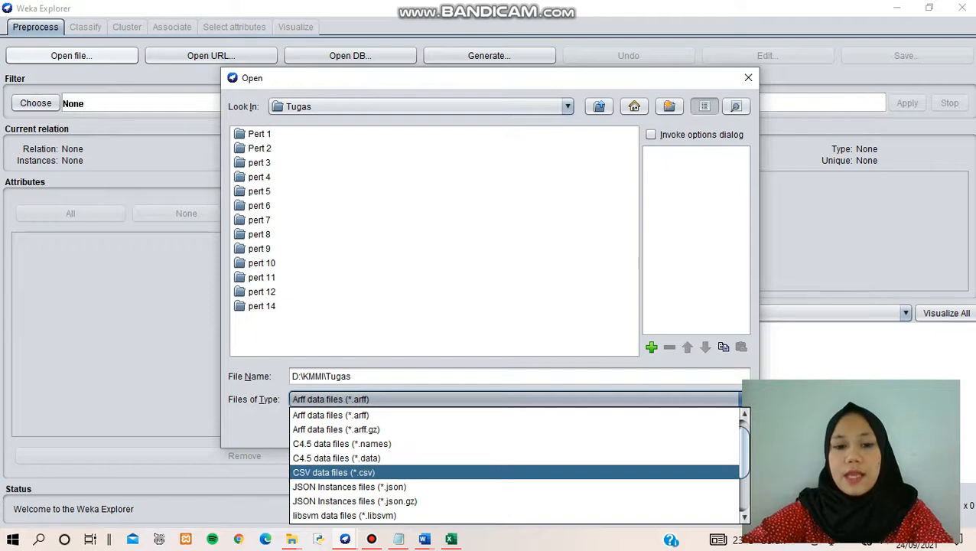
left_click(334, 471)
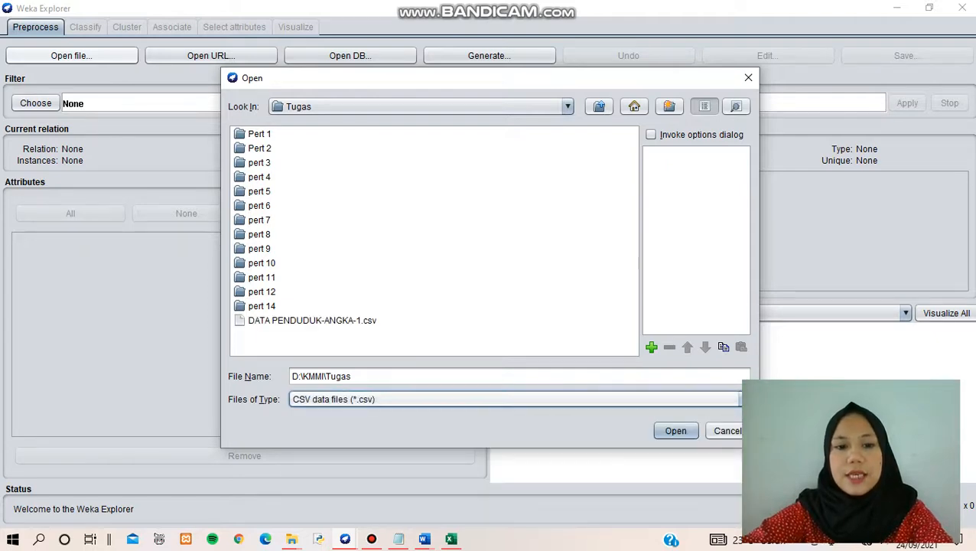
left_click(312, 320)
left_click(675, 430)
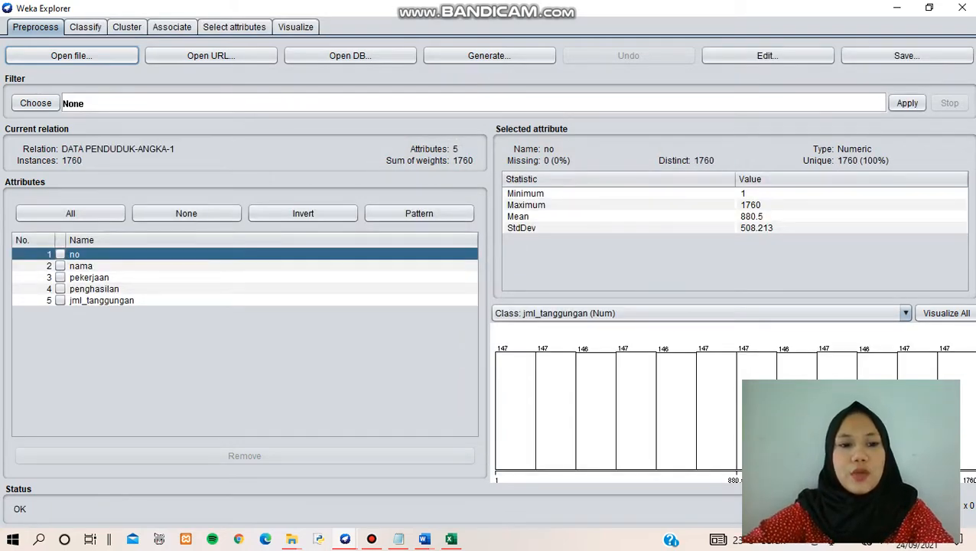
Step: Remove the attributes no and nama from the dataset and mark all the remaining attributes
left_click(59, 265)
left_click(60, 254)
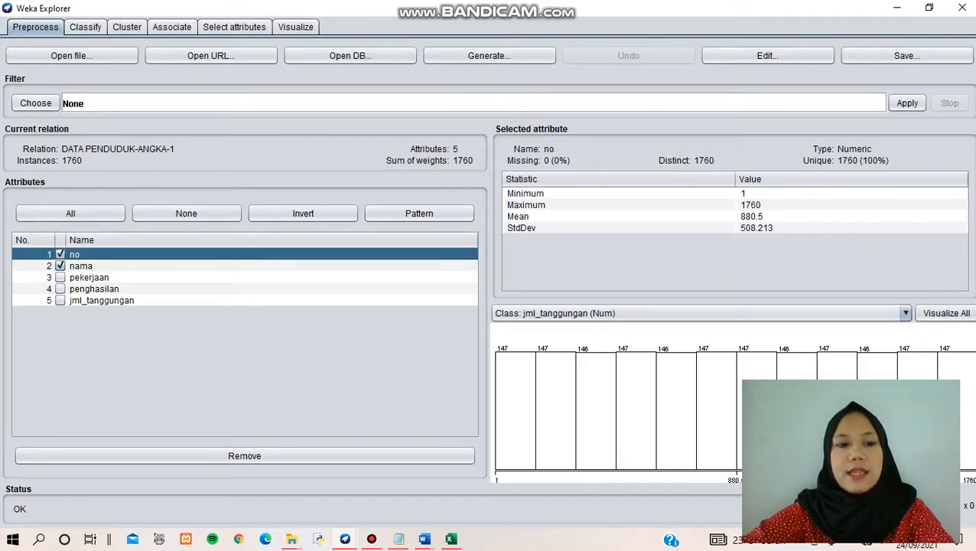
left_click(244, 455)
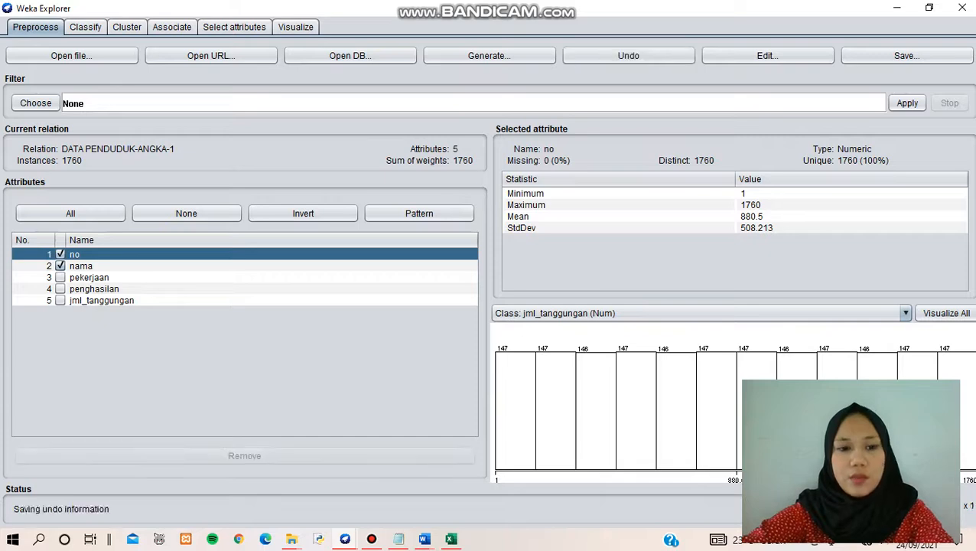
left_click(70, 213)
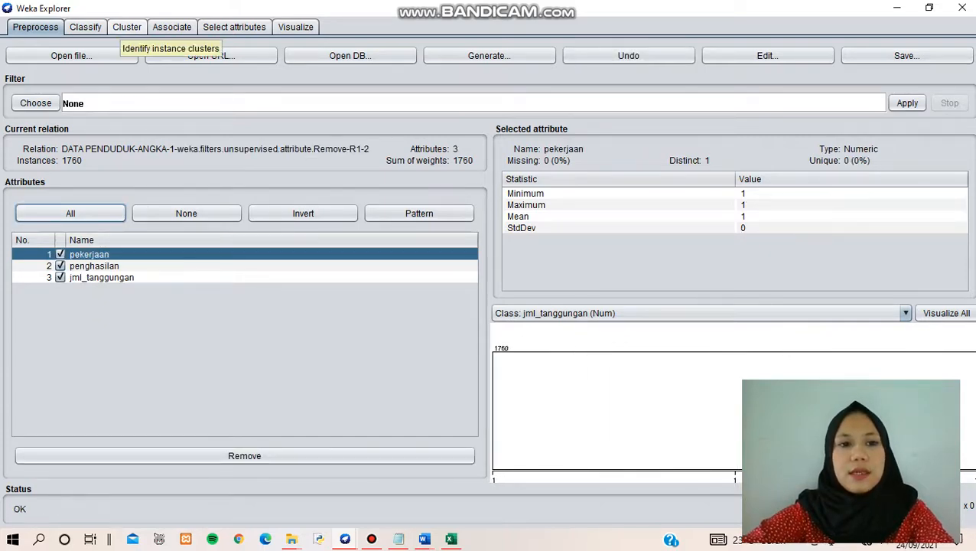
Step: Choose SimpleKMeans as the clustering algorithm
left_click(127, 26)
left_click(39, 69)
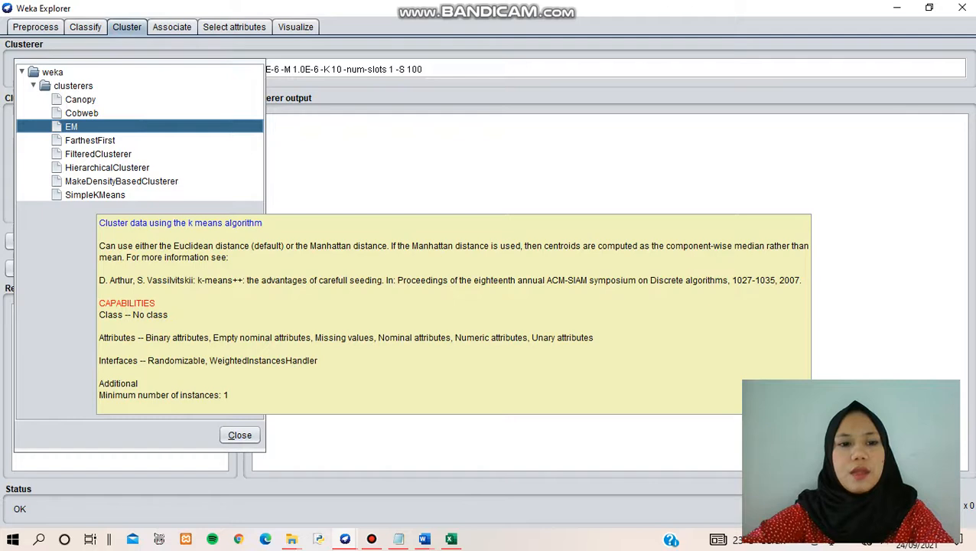
left_click(95, 195)
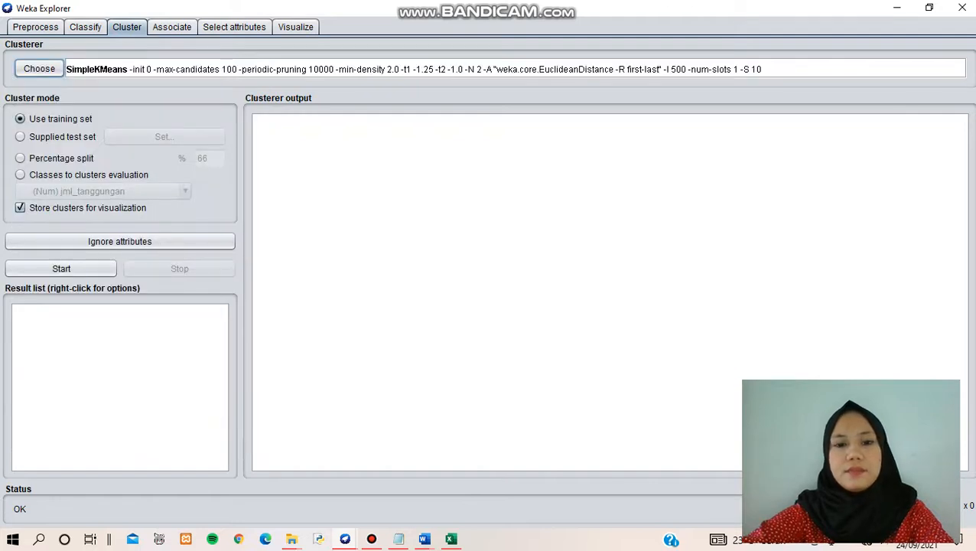
Step: Set SimpleKMeans' numClusters to 5 and run the clustering on the training set
left_click(281, 69)
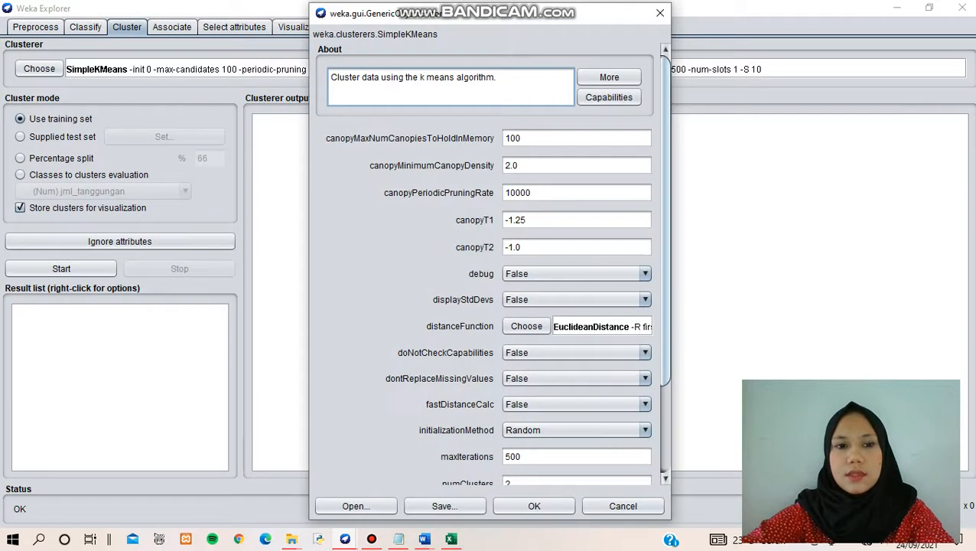
scroll(577, 337, "down", 3)
left_click(511, 477)
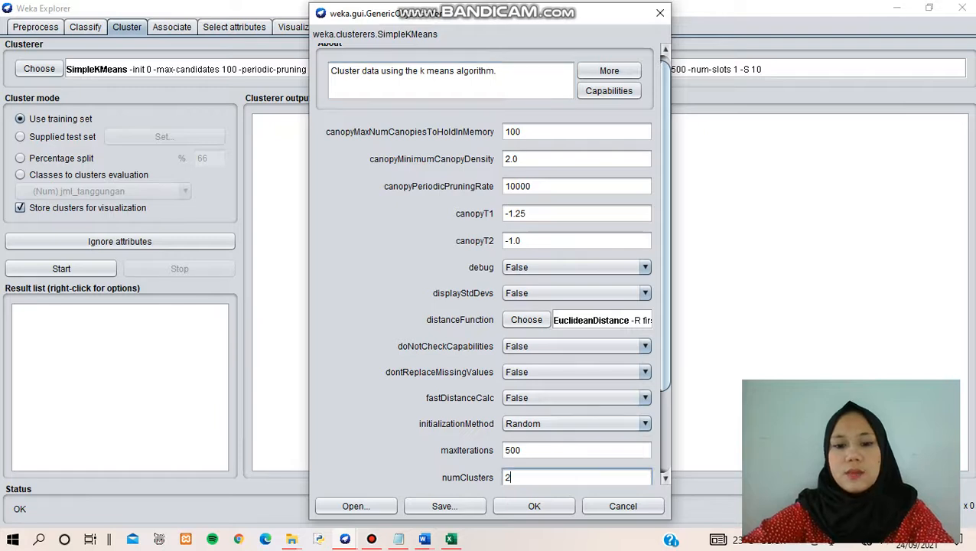
key("BackSpace")
type("5")
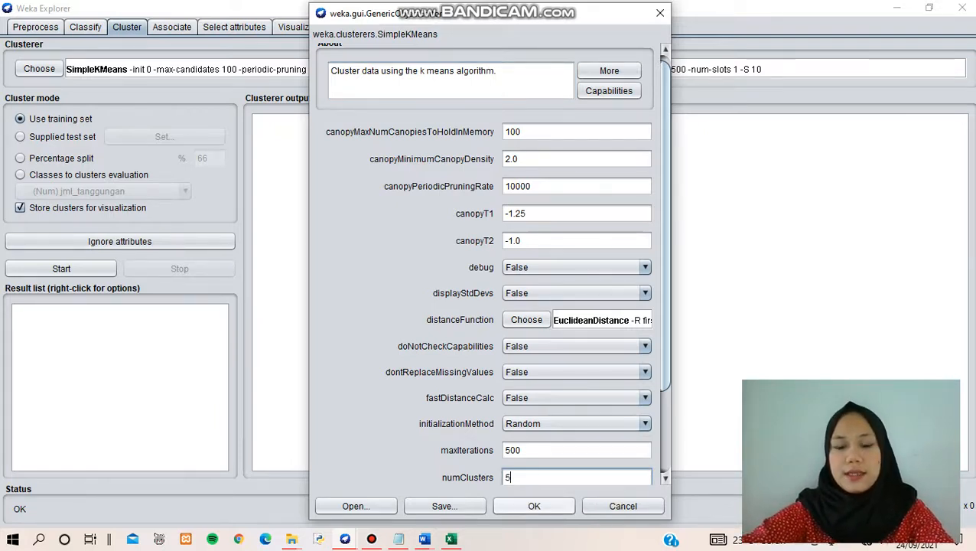
left_click(534, 506)
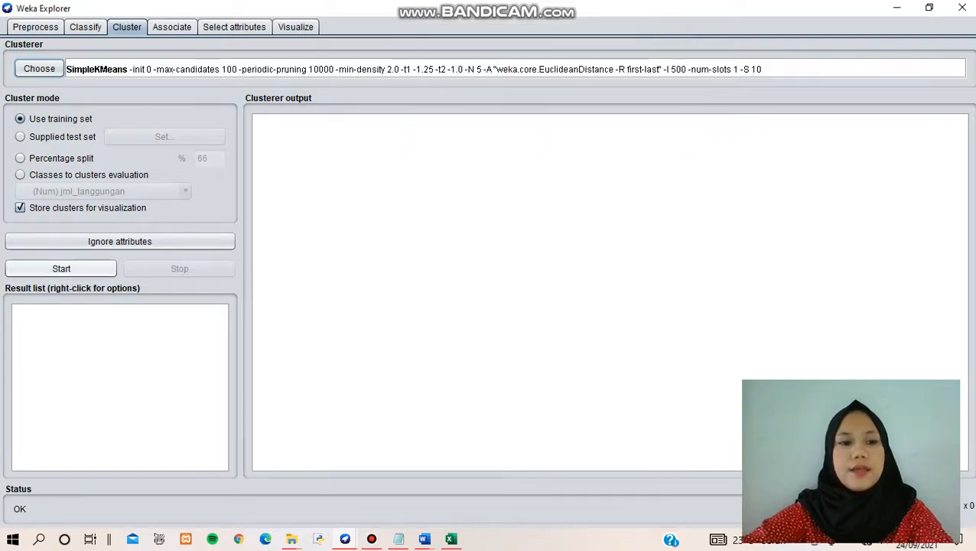
left_click(61, 269)
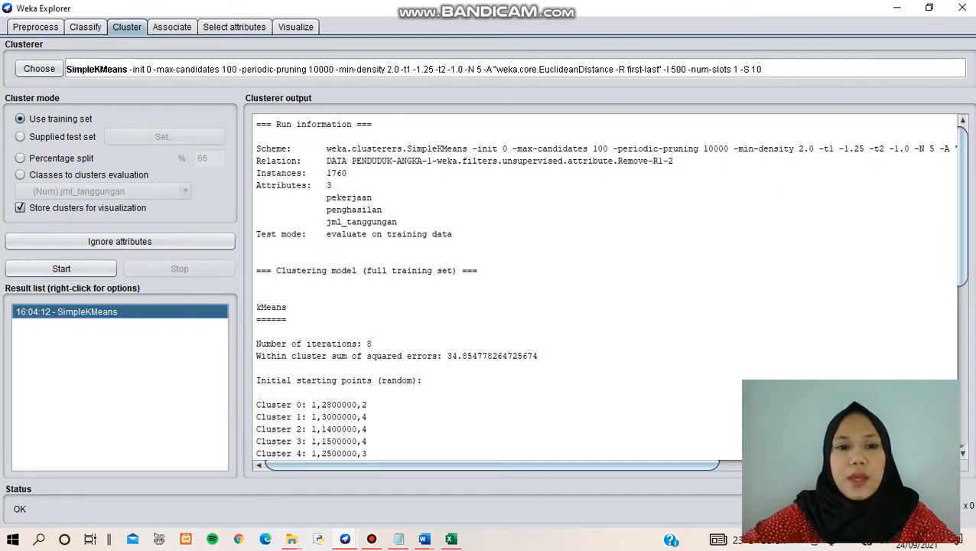
Step: Examine the clustering output's attributes, test mode, number of iterations and within-cluster sum of squared errors
left_click_drag(256, 186, 452, 234)
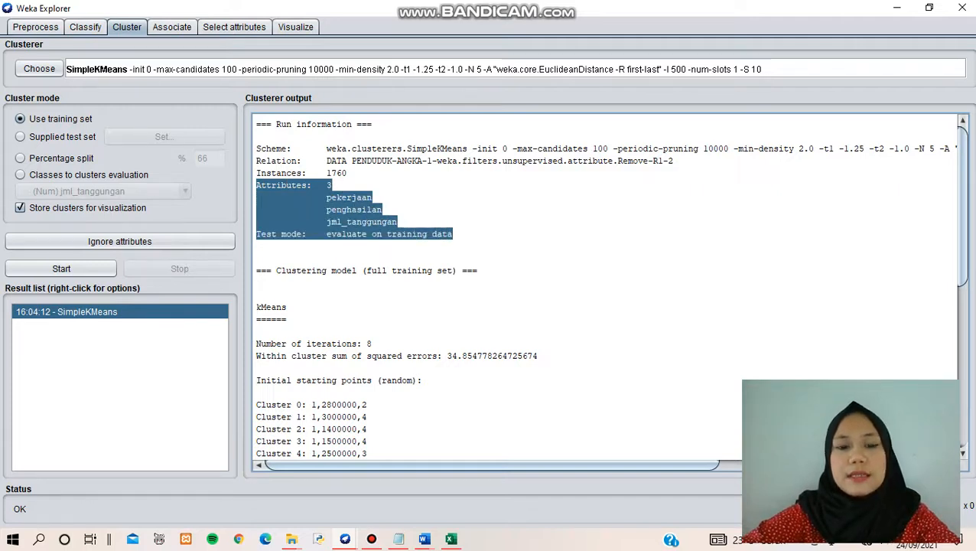
scroll(608, 285, "down", 4)
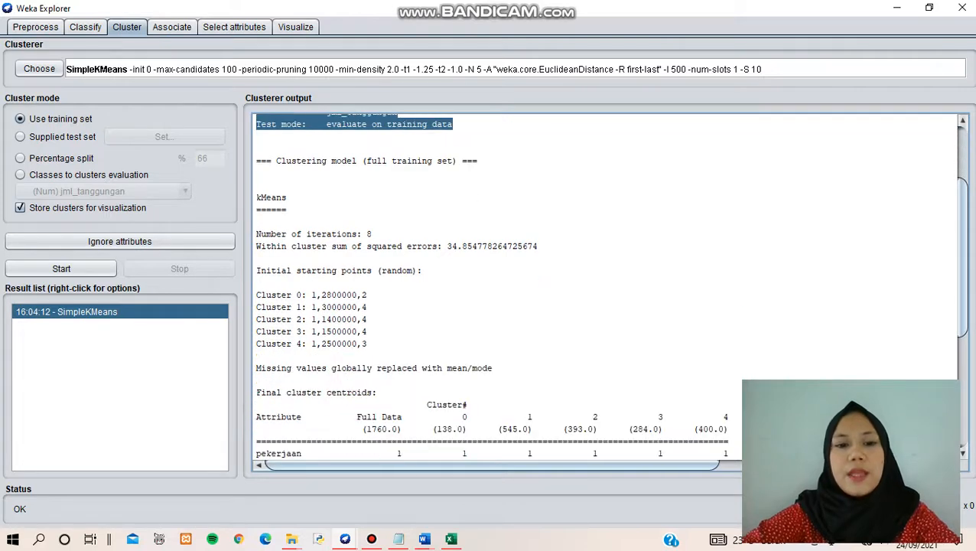
scroll(608, 285, "down", 2)
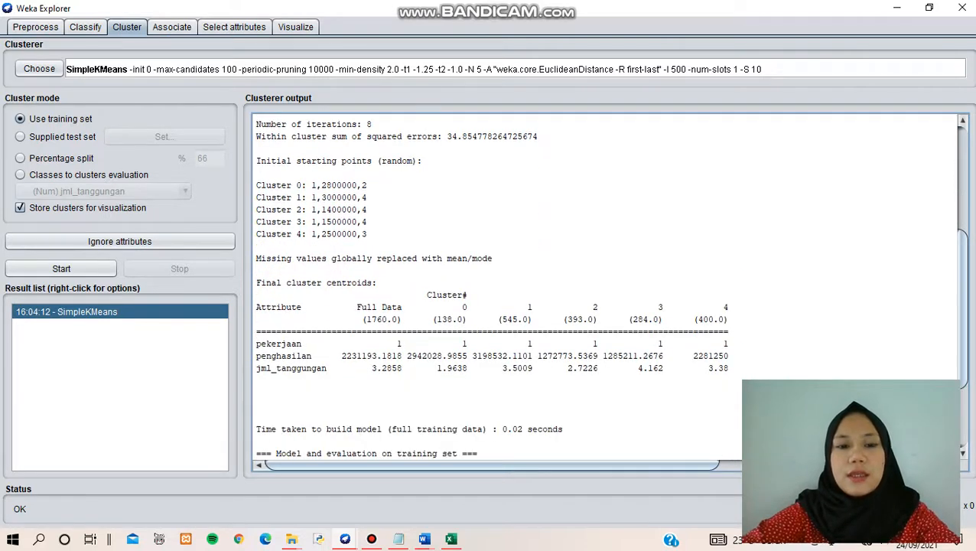
left_click_drag(296, 124, 372, 124)
left_click(372, 124)
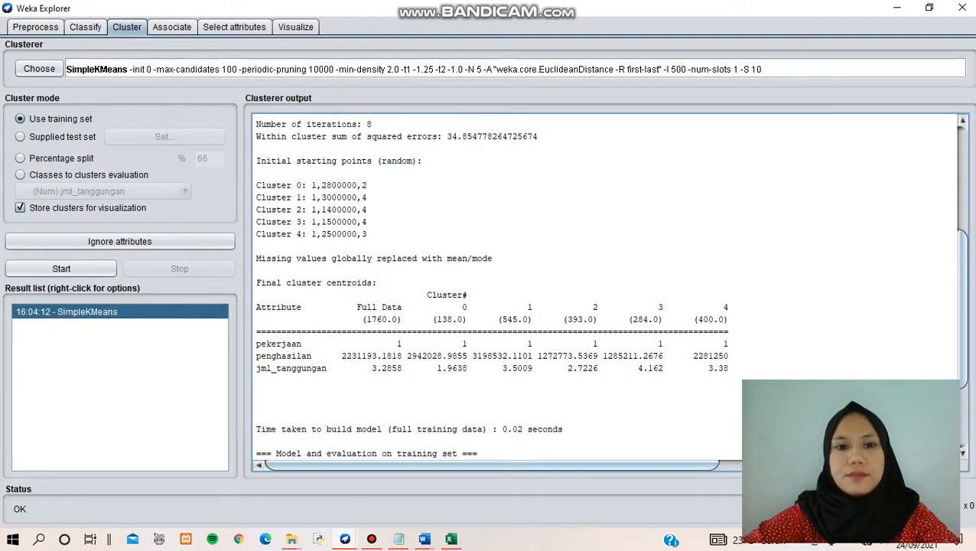
scroll(604, 286, "up", 1)
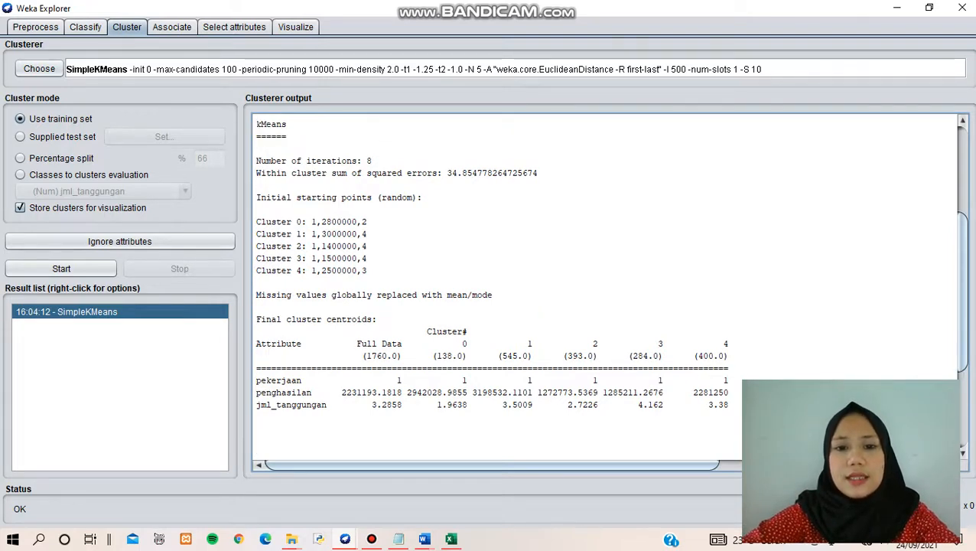
left_click_drag(442, 173, 539, 173)
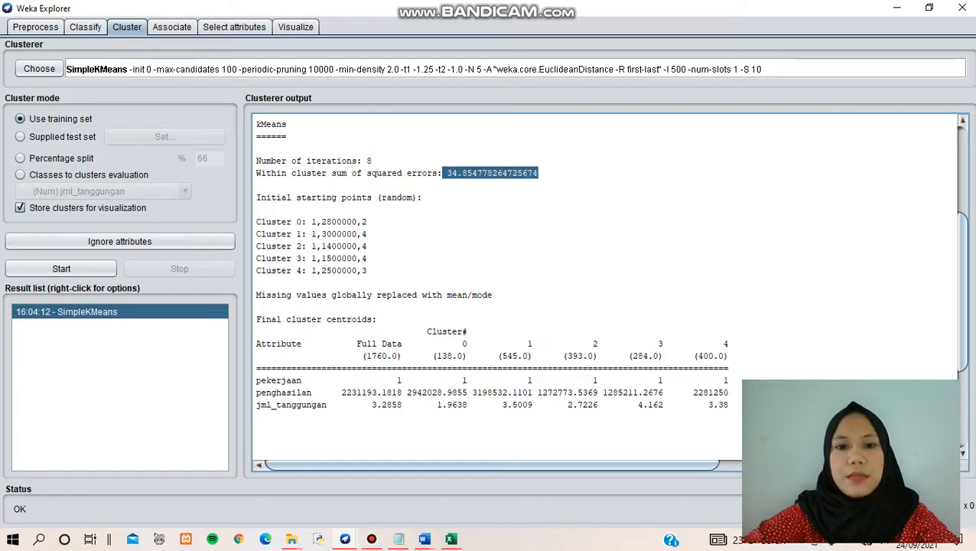
left_click(538, 173)
Step: Examine the initial starting points, the final cluster centroids and the clustered instances in the output
scroll(604, 286, "down", 2)
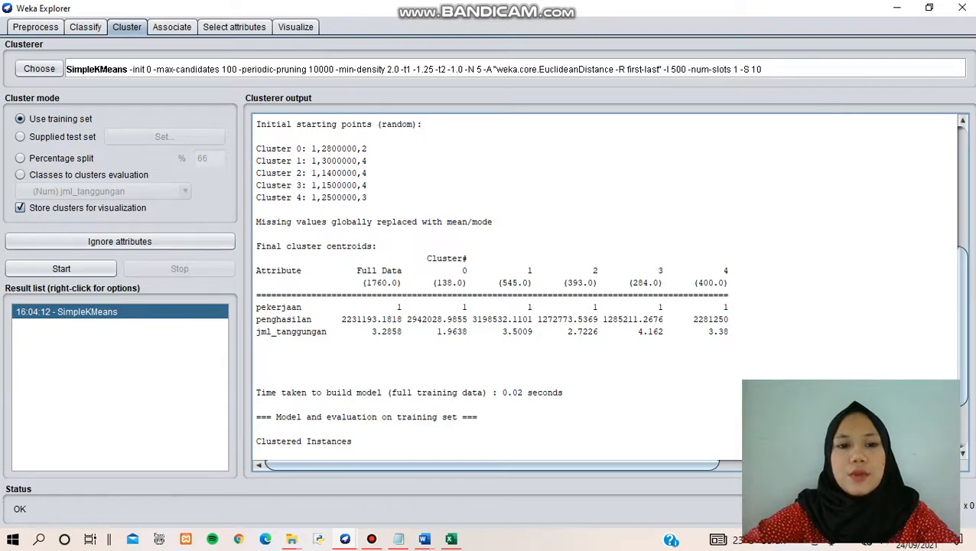
left_click_drag(256, 149, 367, 197)
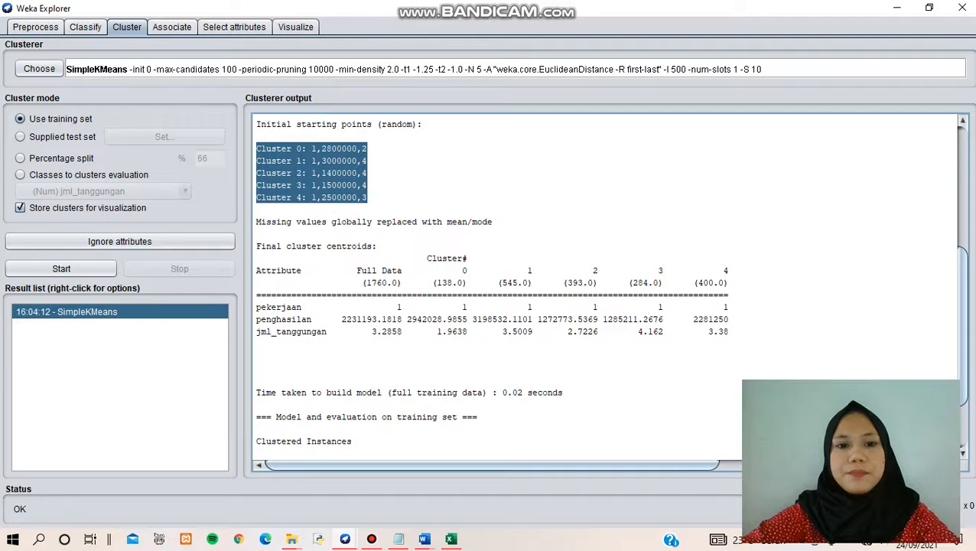
scroll(610, 279, "down", 3)
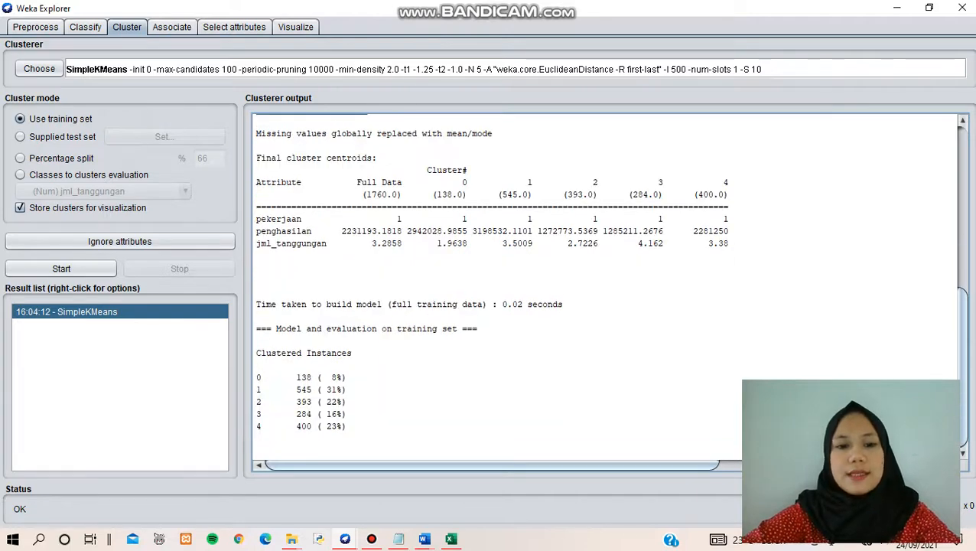
left_click_drag(257, 365, 347, 377)
left_click_drag(320, 426, 256, 354)
left_click(256, 354)
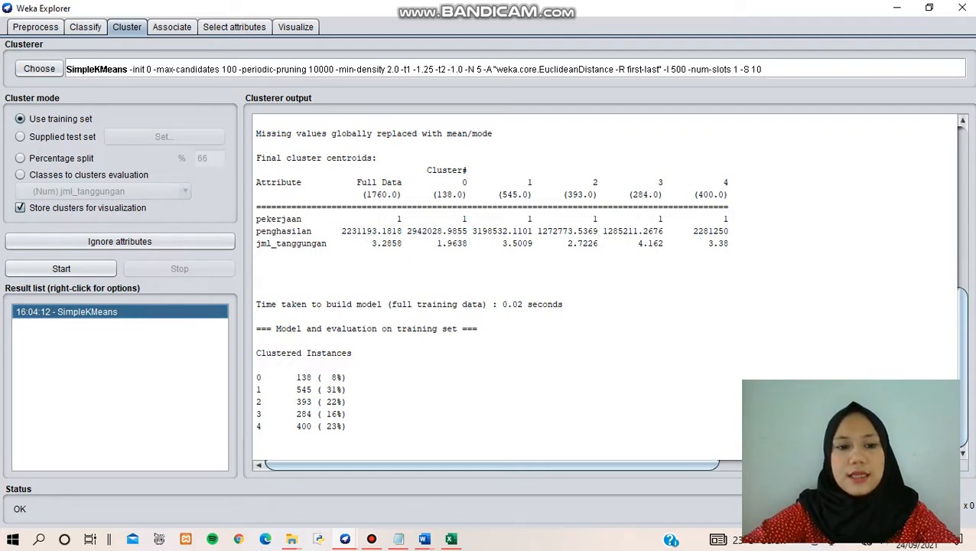
Step: Visualize the cluster assignments of the SimpleKMeans result in a maximised window with the jitter at its maximum
right_click(202, 315)
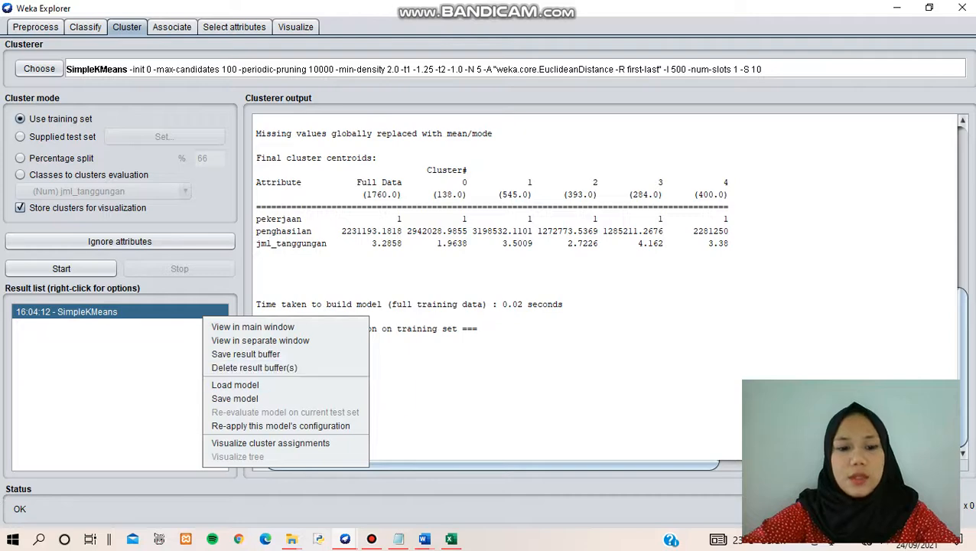
left_click(270, 443)
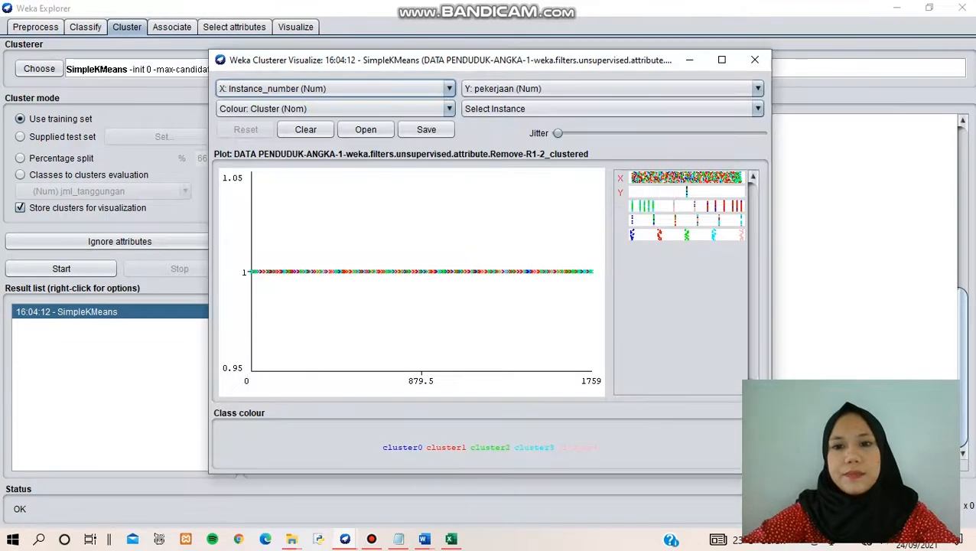
left_click(721, 59)
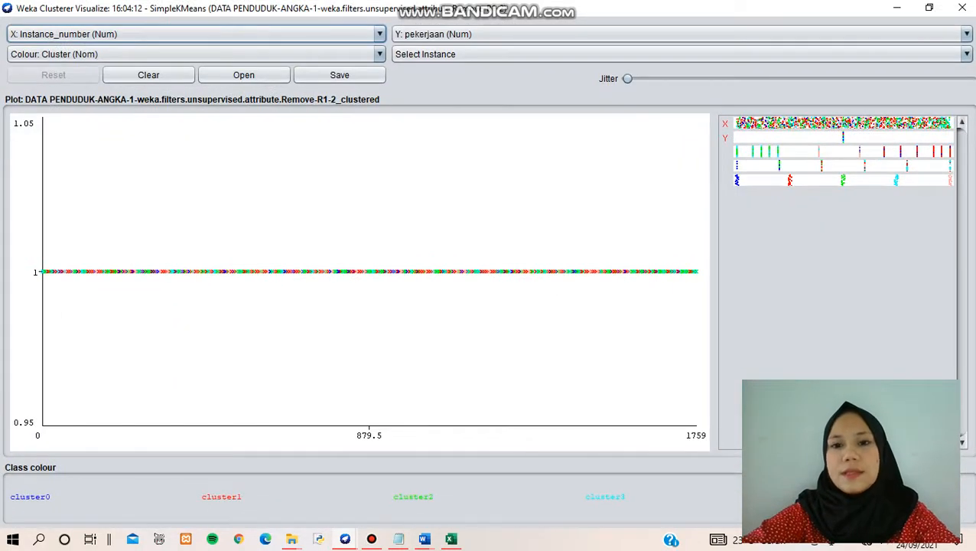
left_click_drag(627, 78, 970, 78)
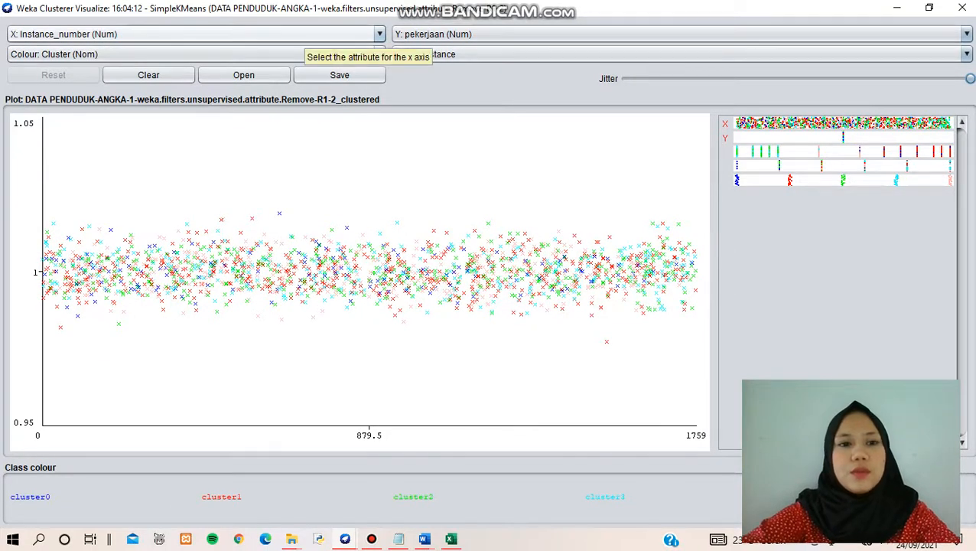
Step: Plot Cluster on the x axis against pekerjaan on the y axis of the cluster visualization
left_click(304, 34)
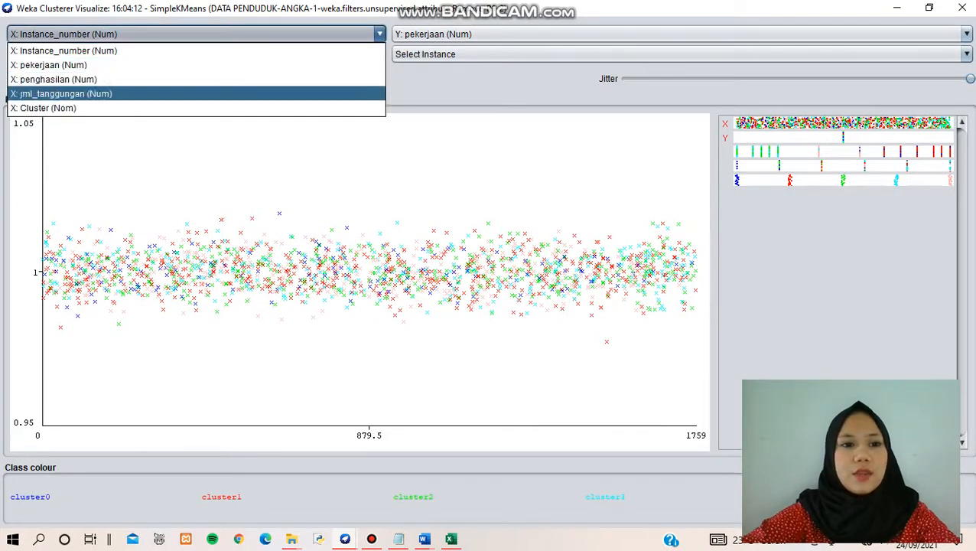
left_click(304, 106)
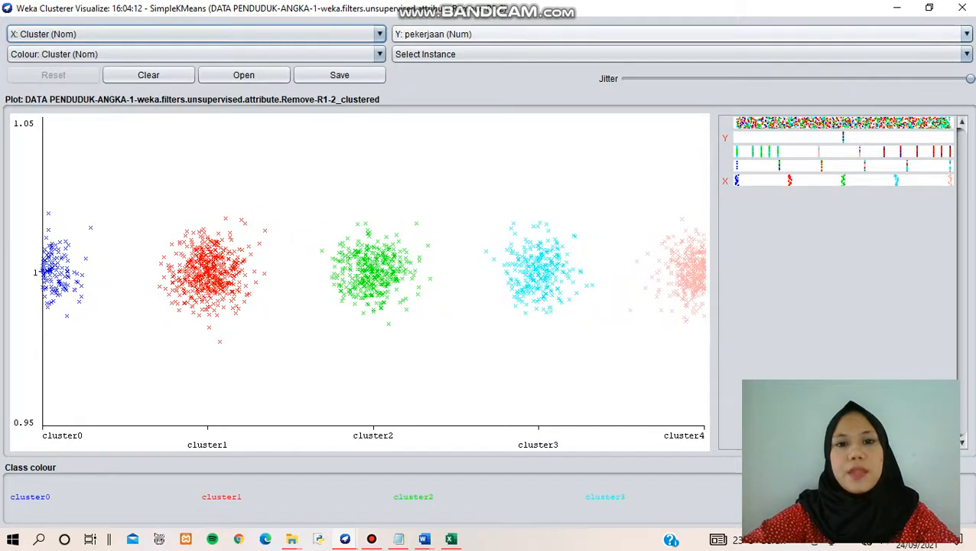
left_click(681, 34)
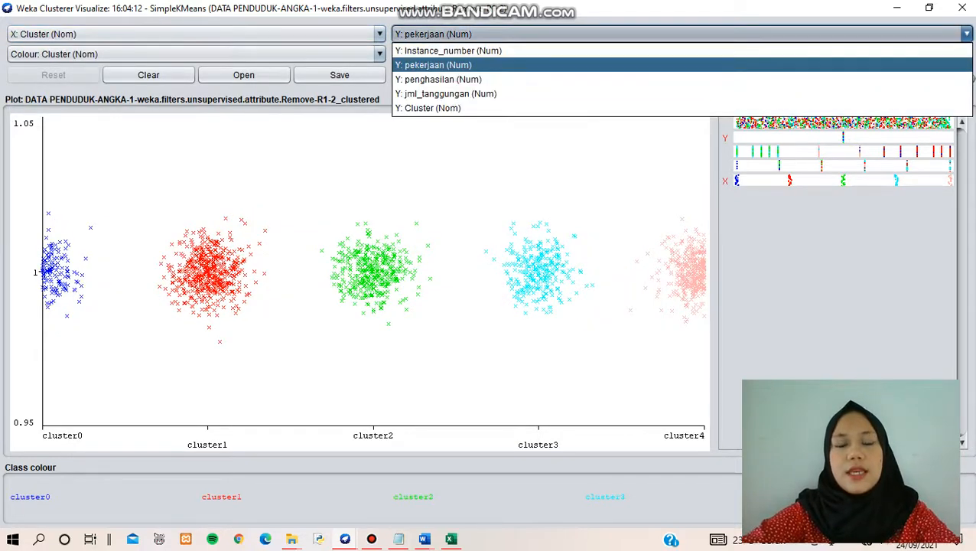
left_click(681, 65)
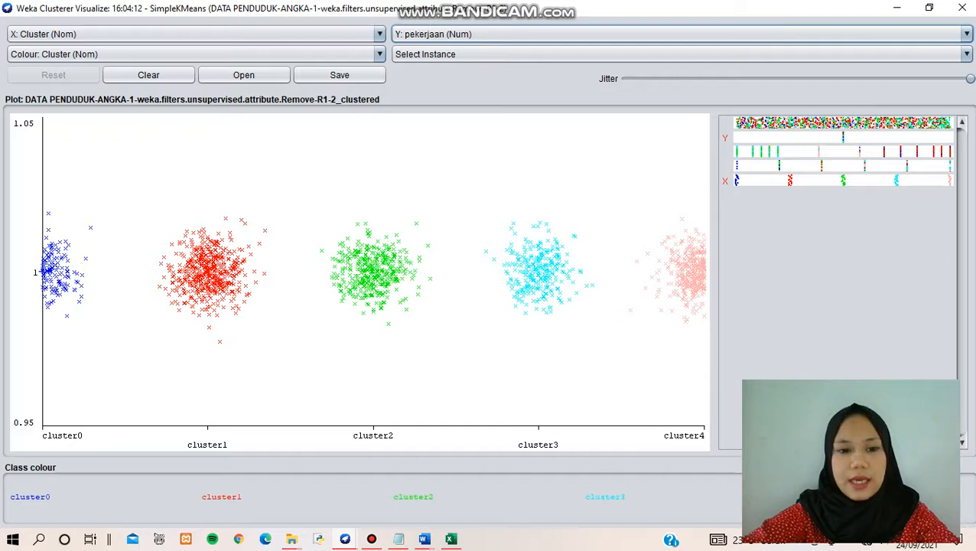
Step: Change the plot's y axis to penghasilan to compare the clusters, and finally to jml_tanggungan
left_click(967, 34)
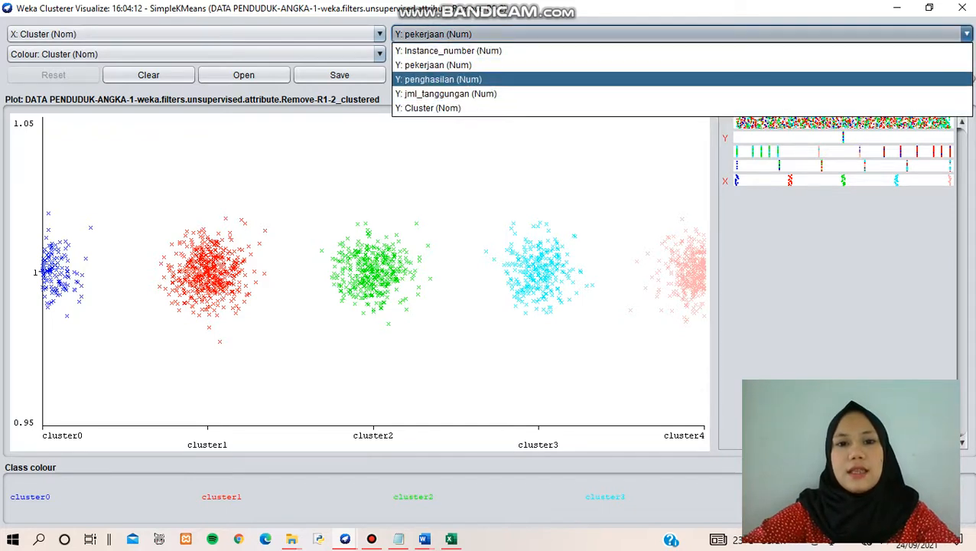
left_click(971, 79)
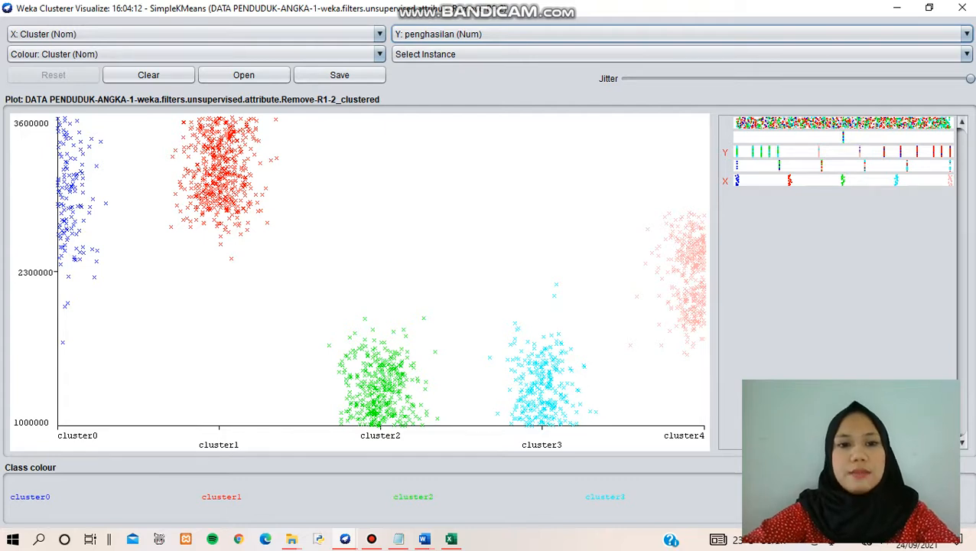
left_click(967, 34)
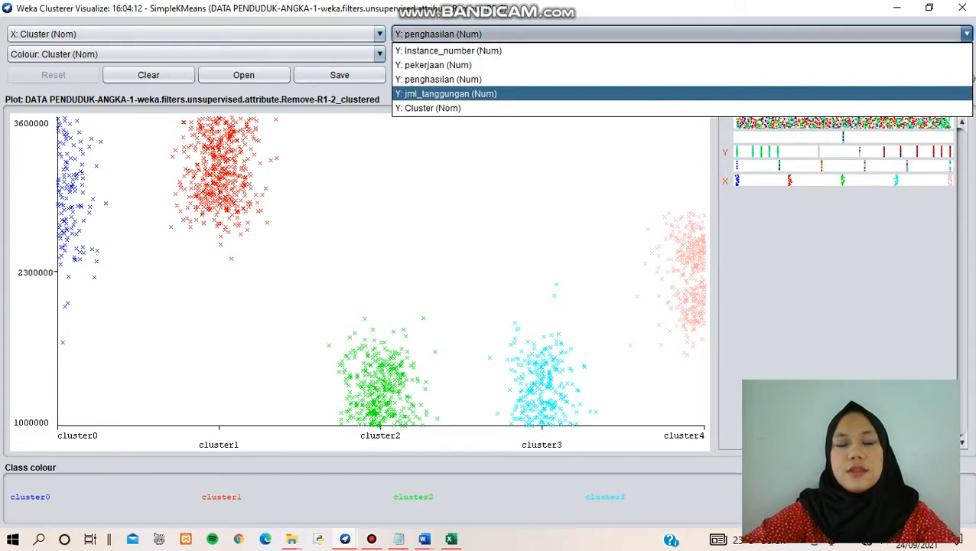
key("Return")
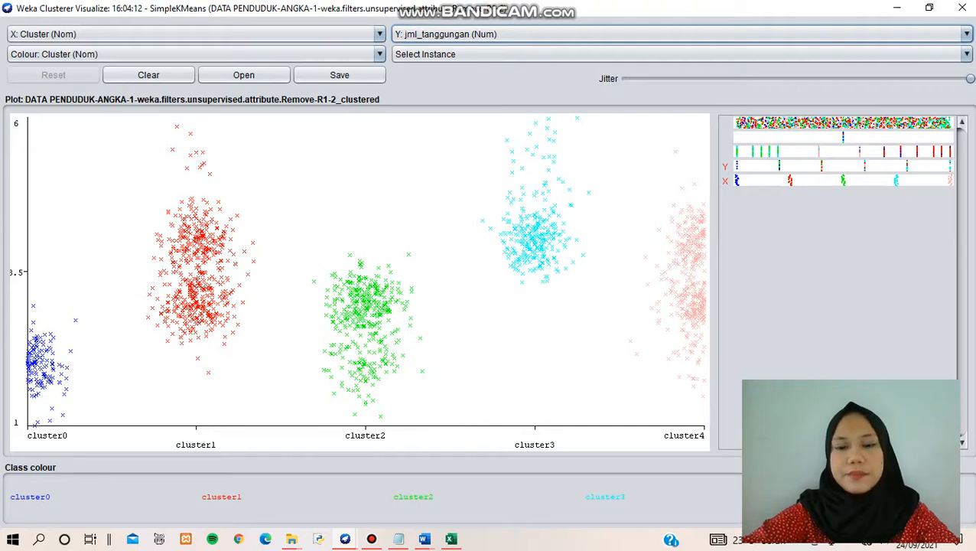
Step: Save the clustered data as hasilkmeans.arff in the KMMI folder on drive D, using the existing file's name
left_click(339, 74)
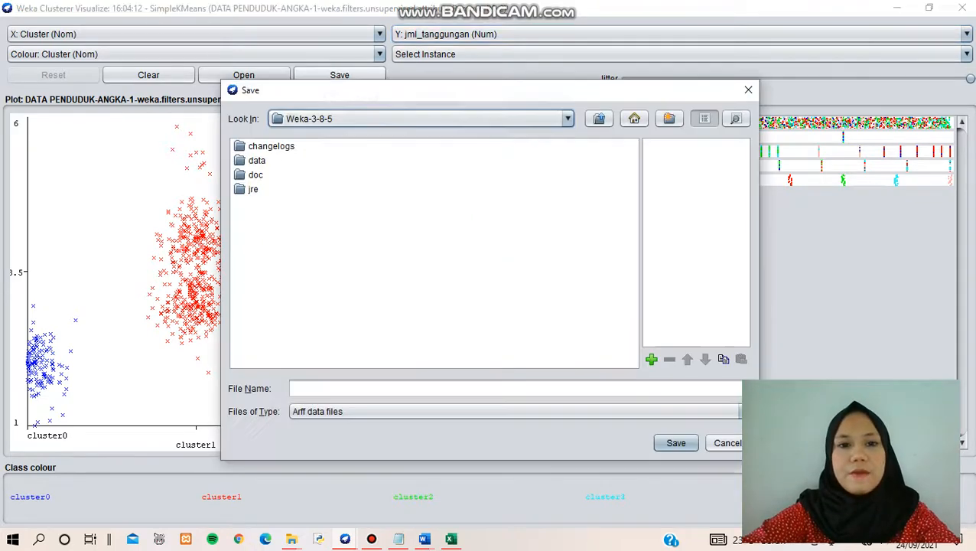
left_click(568, 118)
left_click(317, 194)
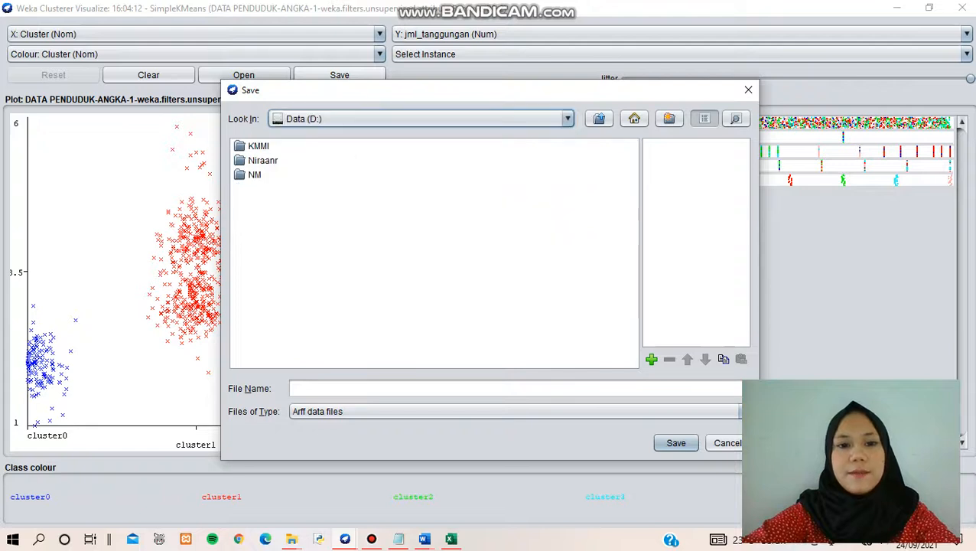
double_click(256, 146)
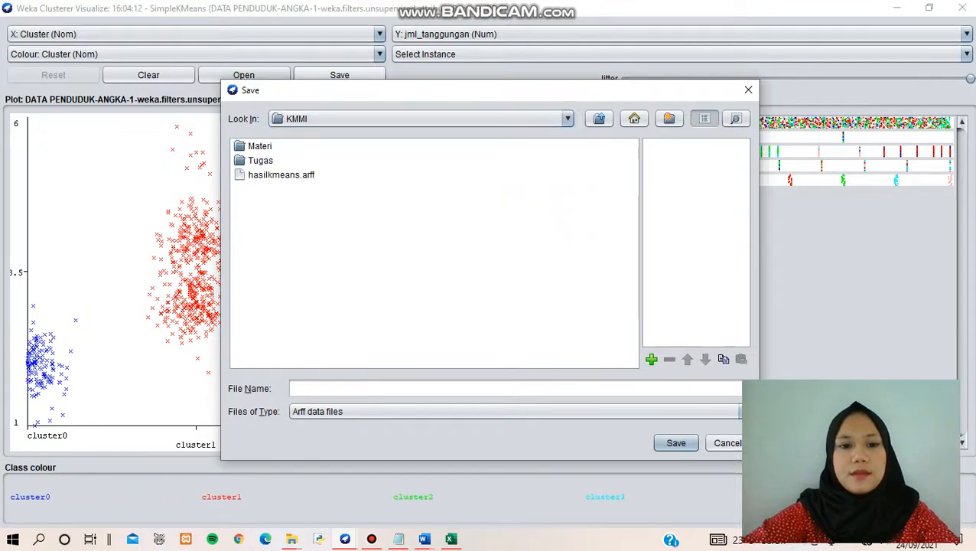
left_click(281, 174)
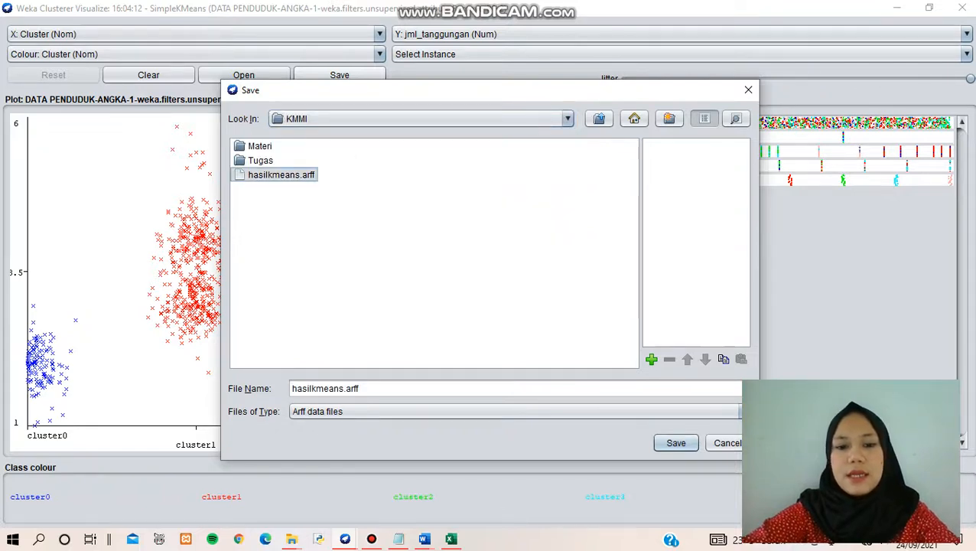
left_click(676, 443)
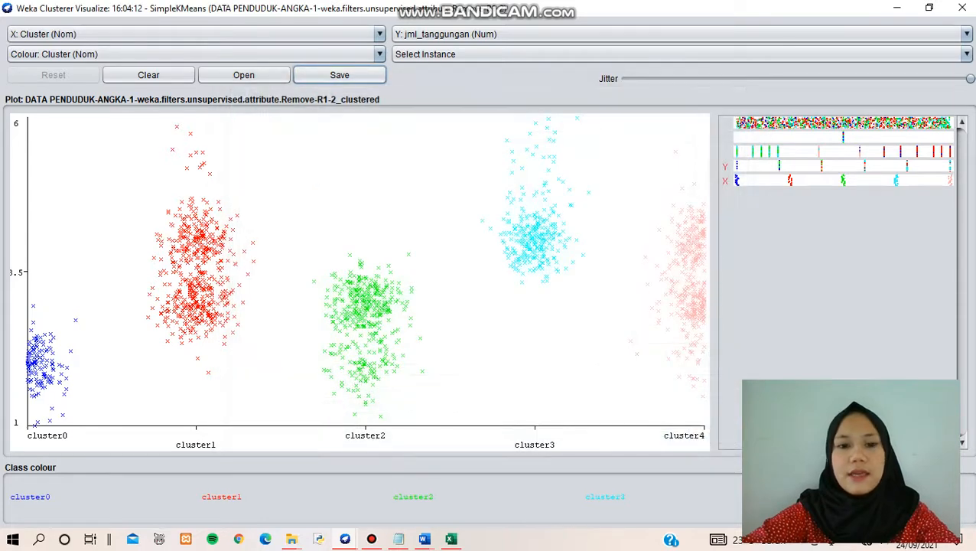
Step: Minimise the cluster visualization and Explorer windows and launch the ArffViewer from the Weka GUI Chooser
left_click(896, 8)
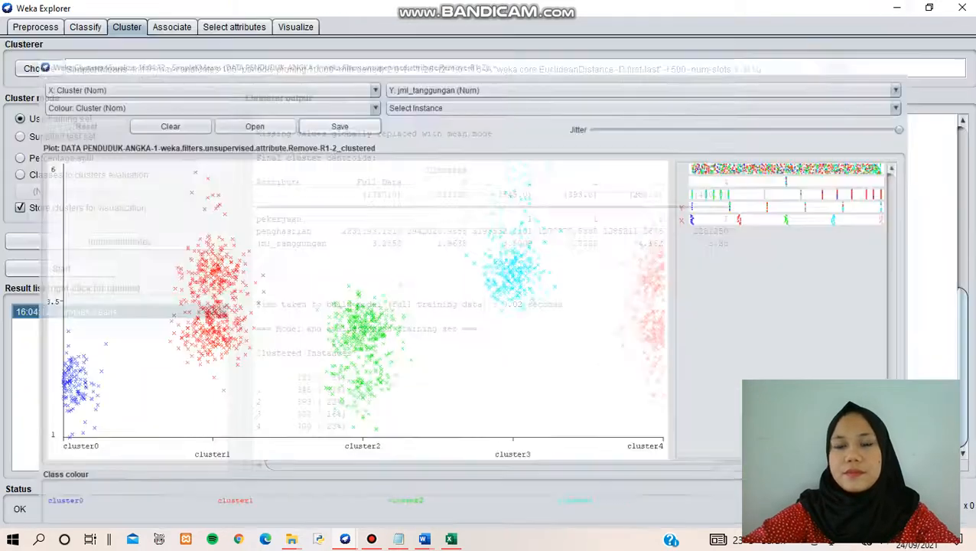
left_click(896, 7)
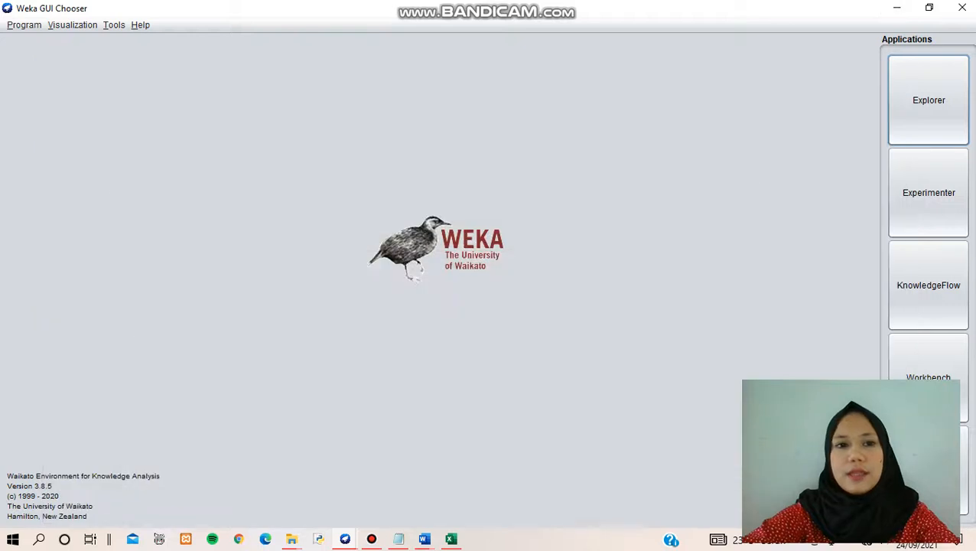
left_click(114, 25)
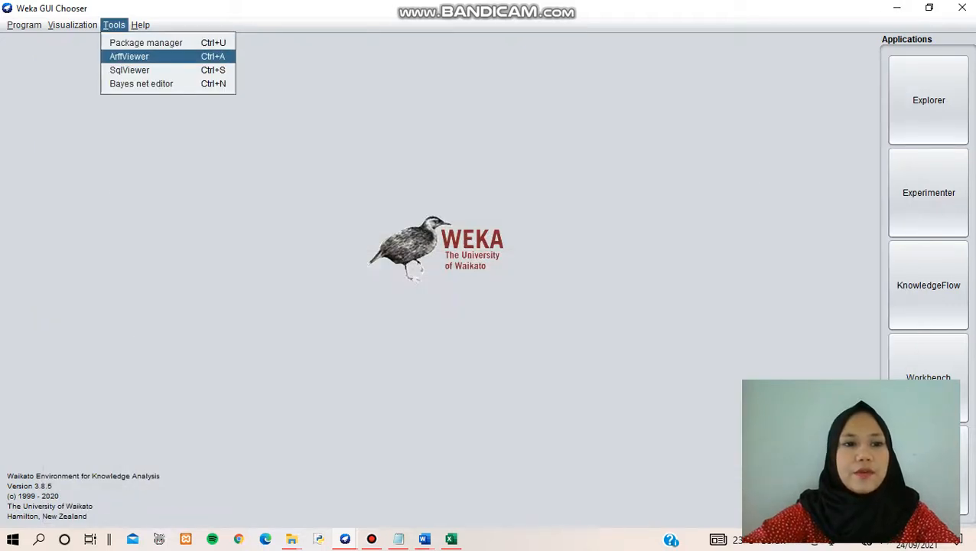
left_click(130, 56)
Step: Open hasilkmeans.arff from the KMMI folder on drive D in the ARFF-Viewer and maximise its window
left_click(142, 30)
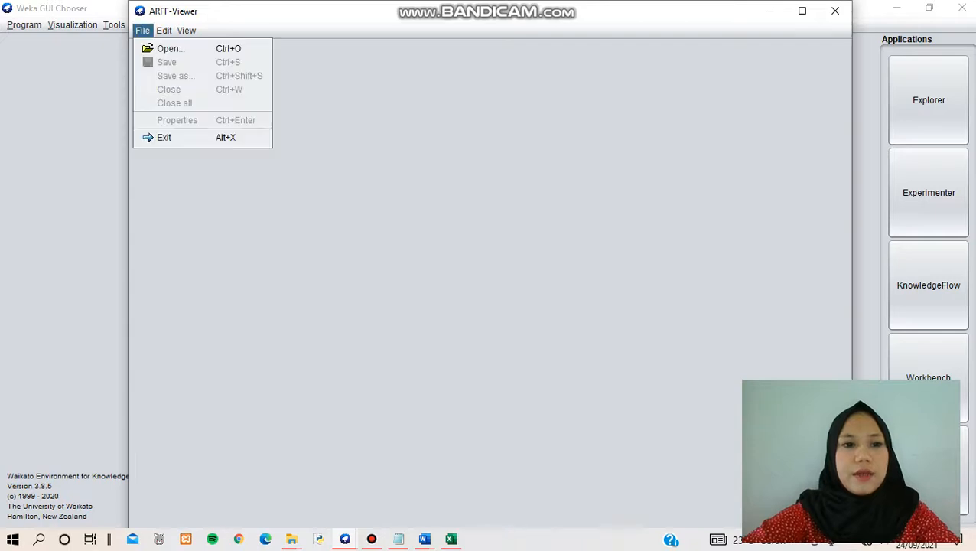
left_click(170, 48)
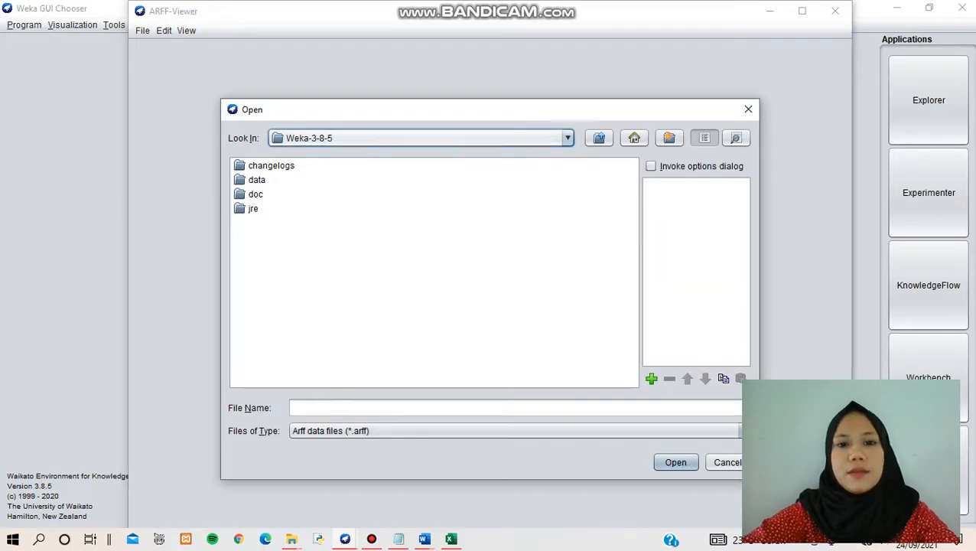
left_click(567, 137)
left_click(318, 213)
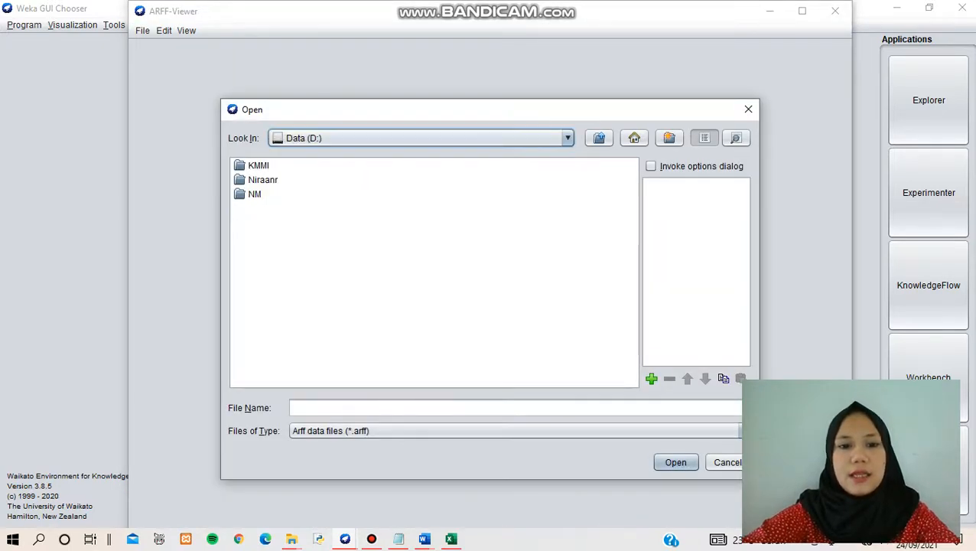
double_click(258, 166)
left_click(281, 193)
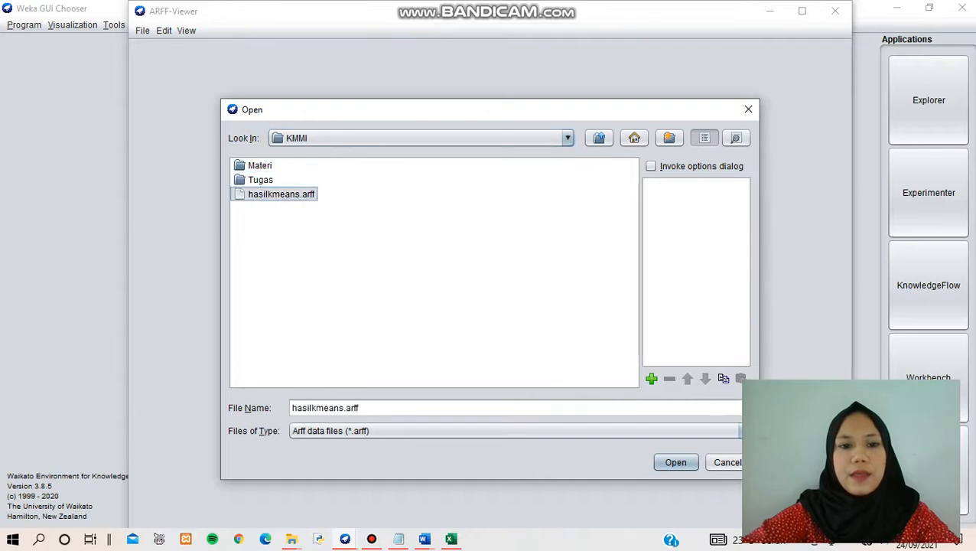
left_click(675, 462)
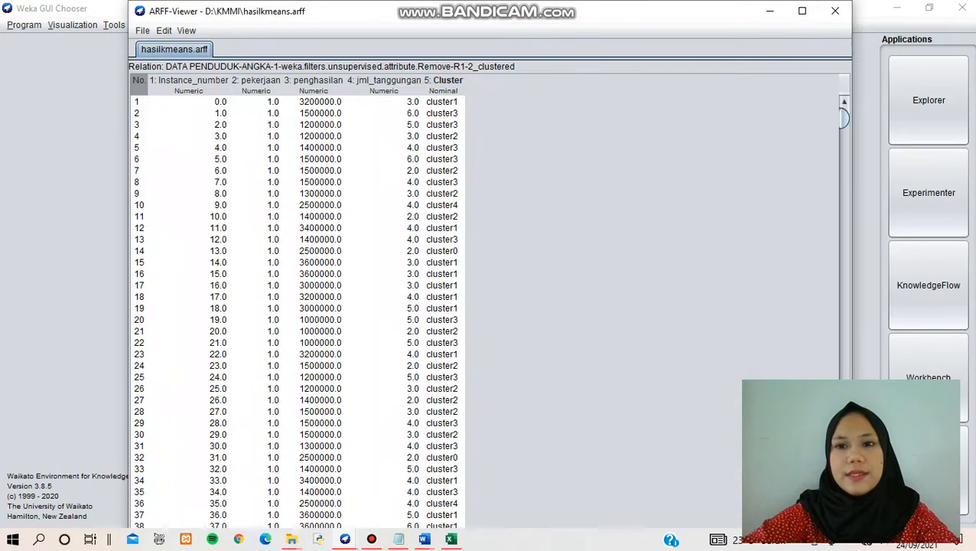
left_click(802, 10)
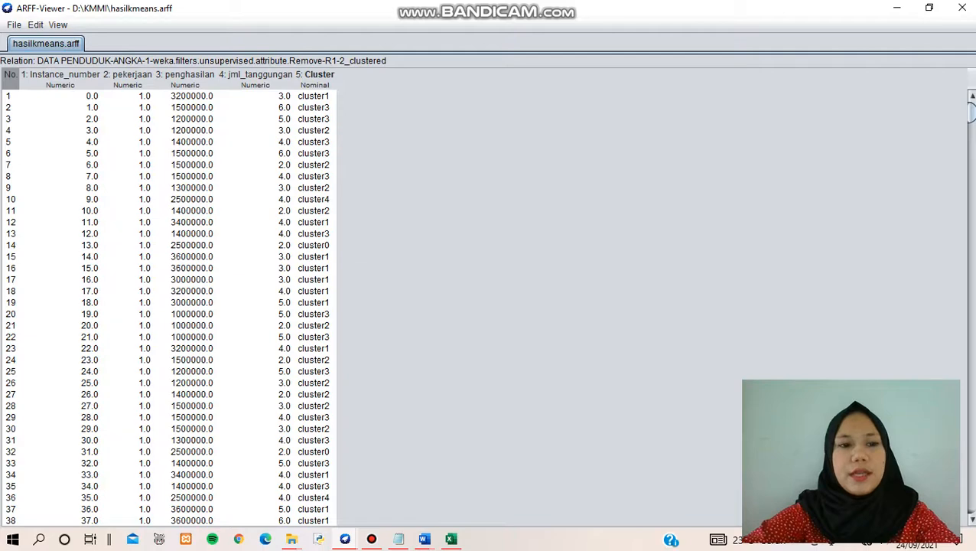
Step: Look through the rows of hasilkmeans.arff to examine the cluster assigned to each instance
scroll(230, 306, "down", 1)
scroll(172, 147, "down", 13)
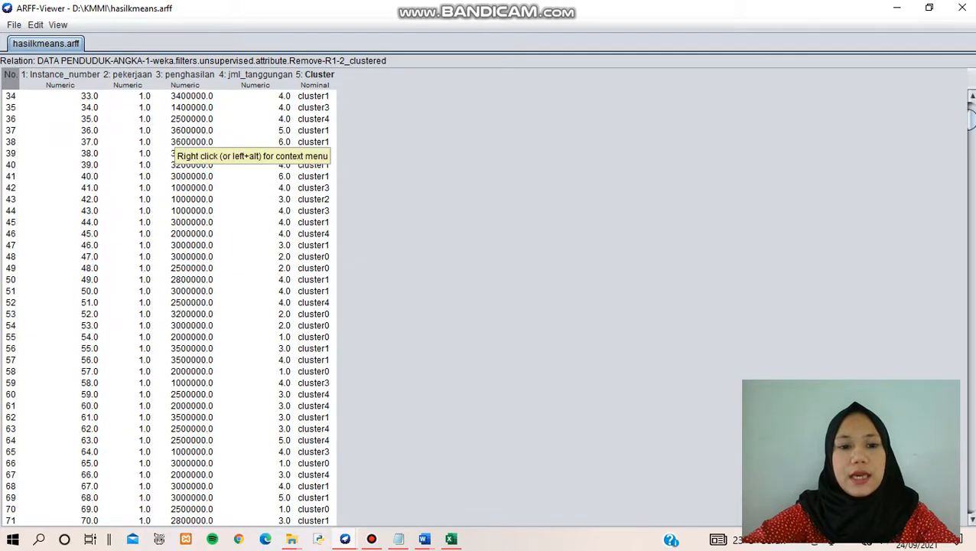
scroll(172, 147, "down", 8)
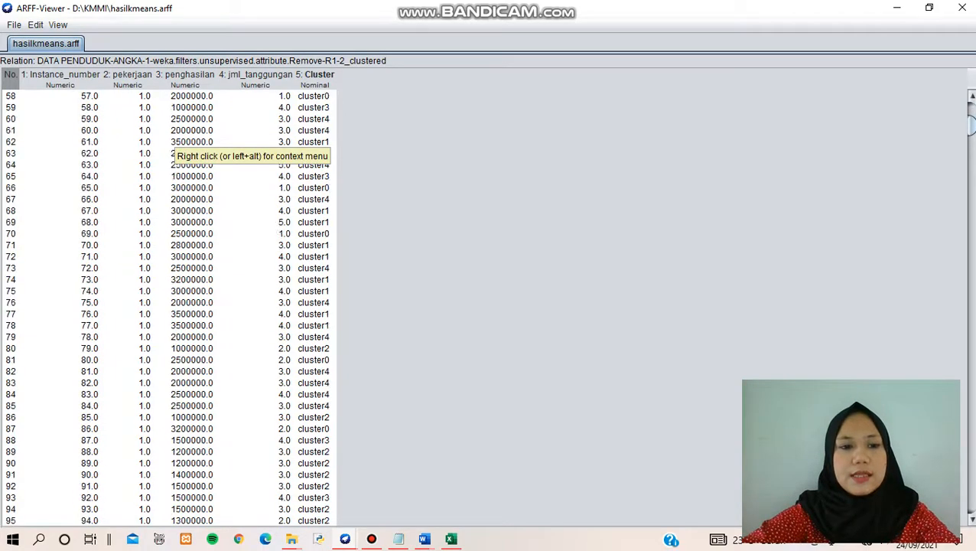
scroll(172, 147, "down", 4)
scroll(172, 146, "up", 19)
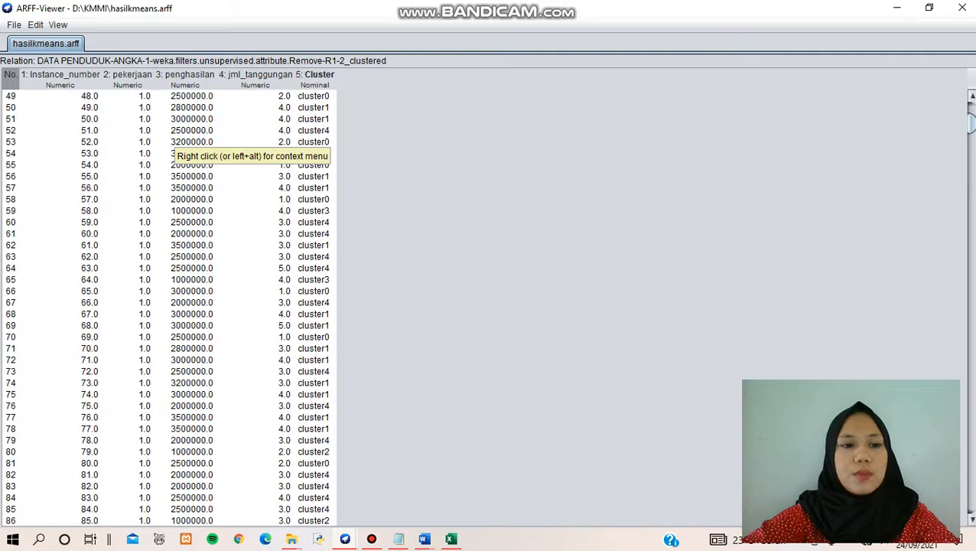
scroll(172, 147, "up", 7)
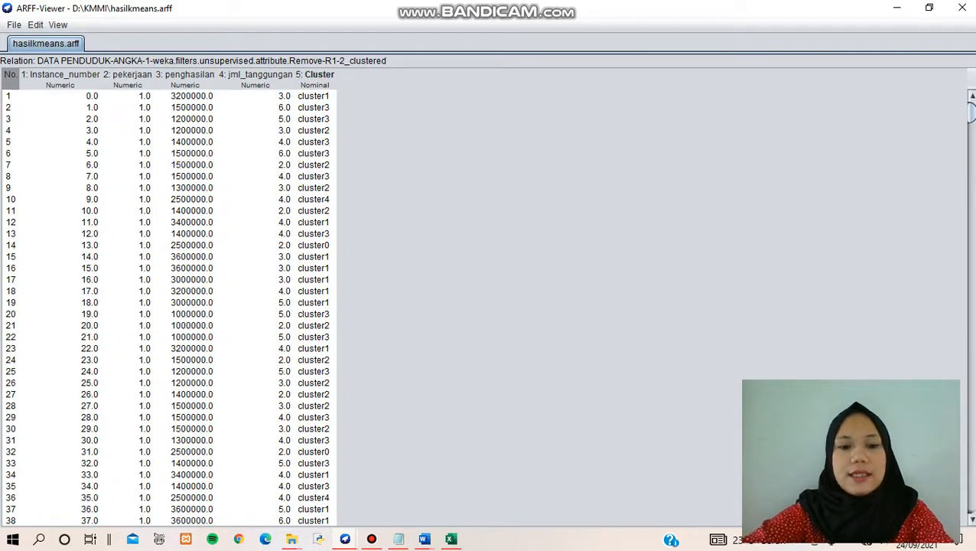
Step: Switch to the Word report and read the Kesimpulan section on the five clusters and those eligible for aid
mouse_move(424, 539)
left_click(348, 478)
scroll(492, 321, "up", 1)
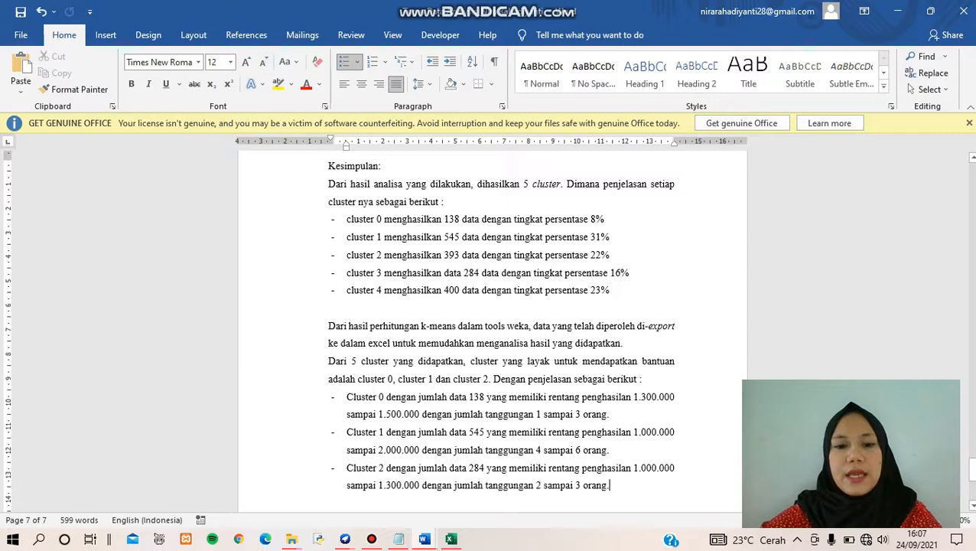
scroll(500, 318, "down", 1)
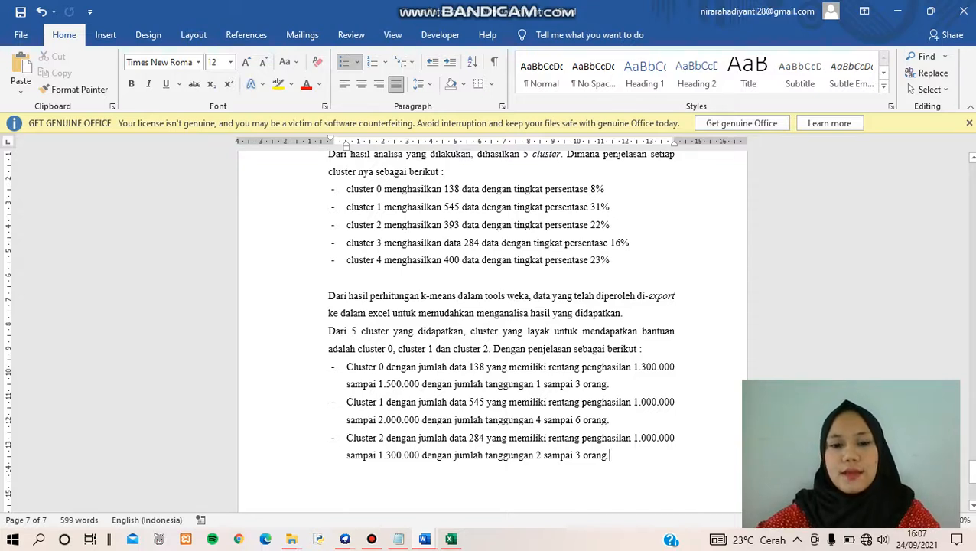
left_click_drag(328, 349, 491, 348)
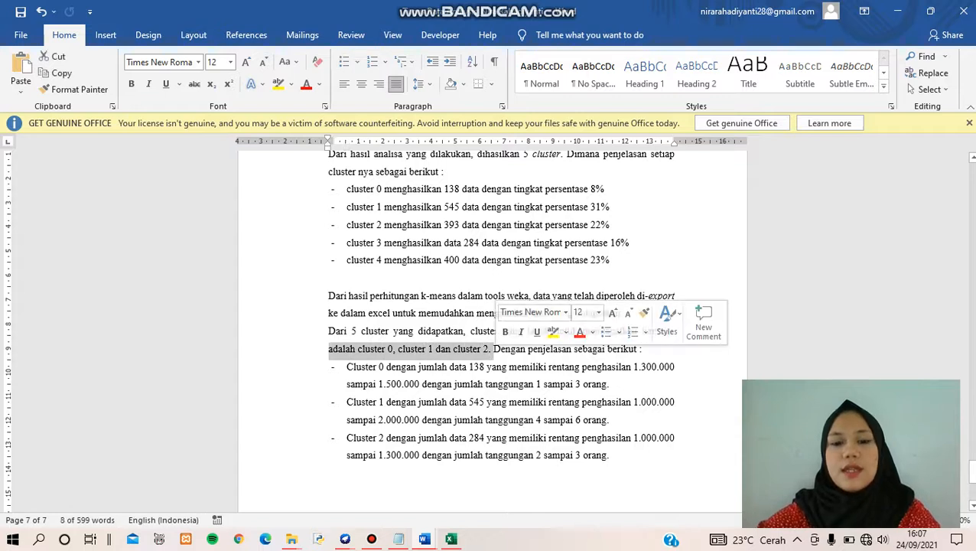
left_click(610, 454)
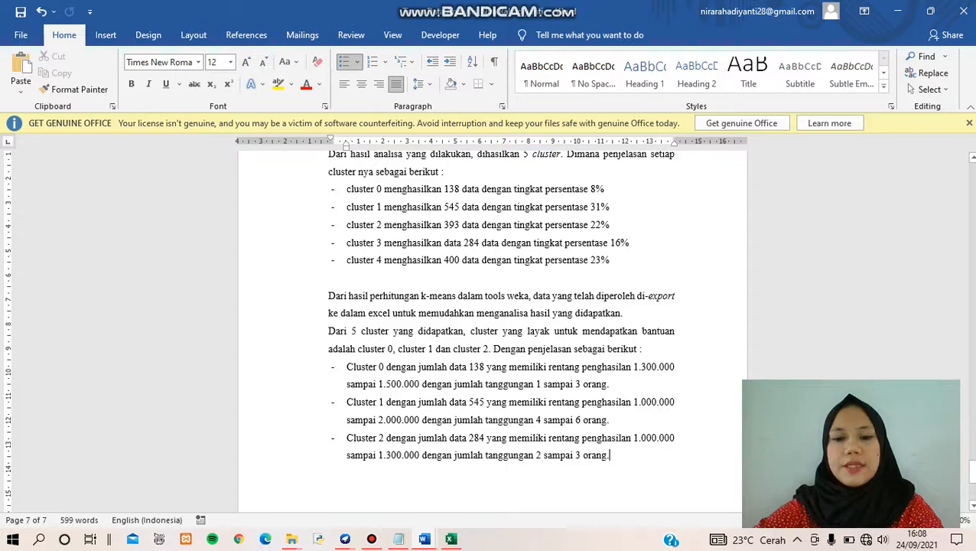
Step: Switch back from the Word report to the Weka GUI Chooser window
mouse_move(399, 538)
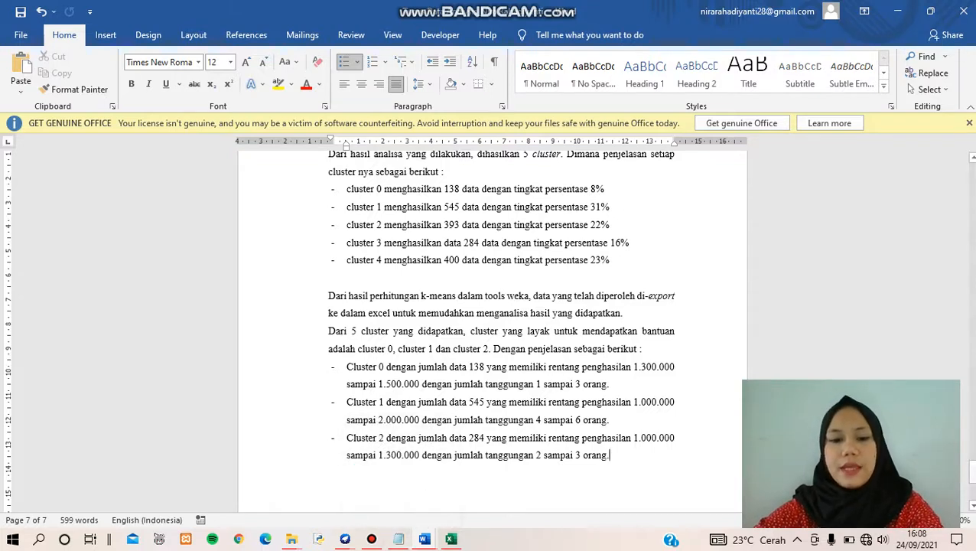
mouse_move(345, 538)
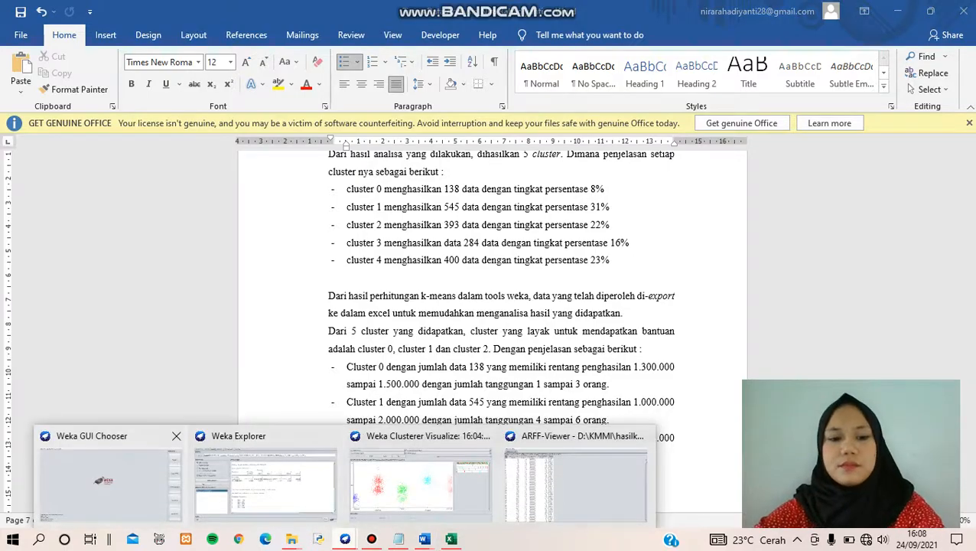
left_click(115, 474)
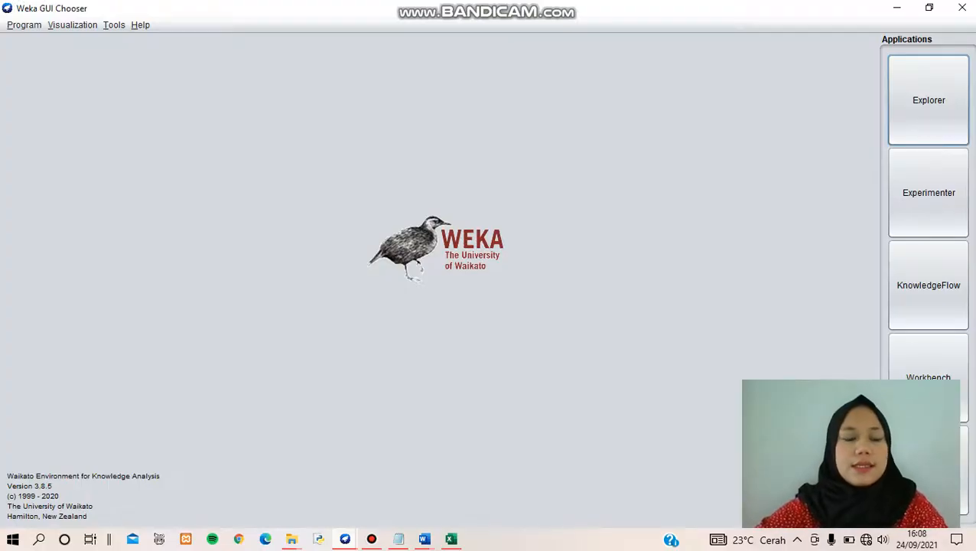